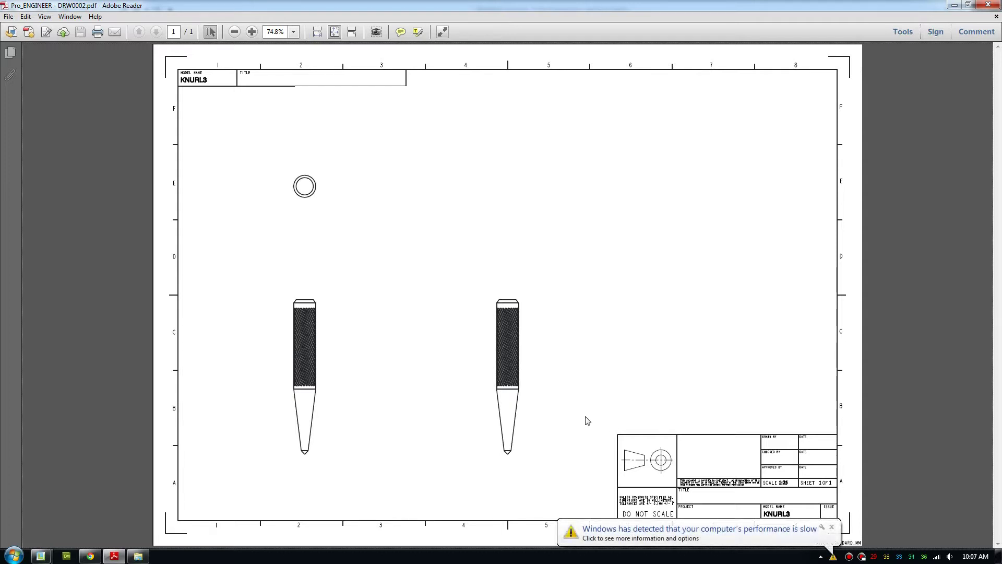
Dismiss the slow-performance notice and review the KNURL3 sheet in DRW0002.pdf
click(831, 528)
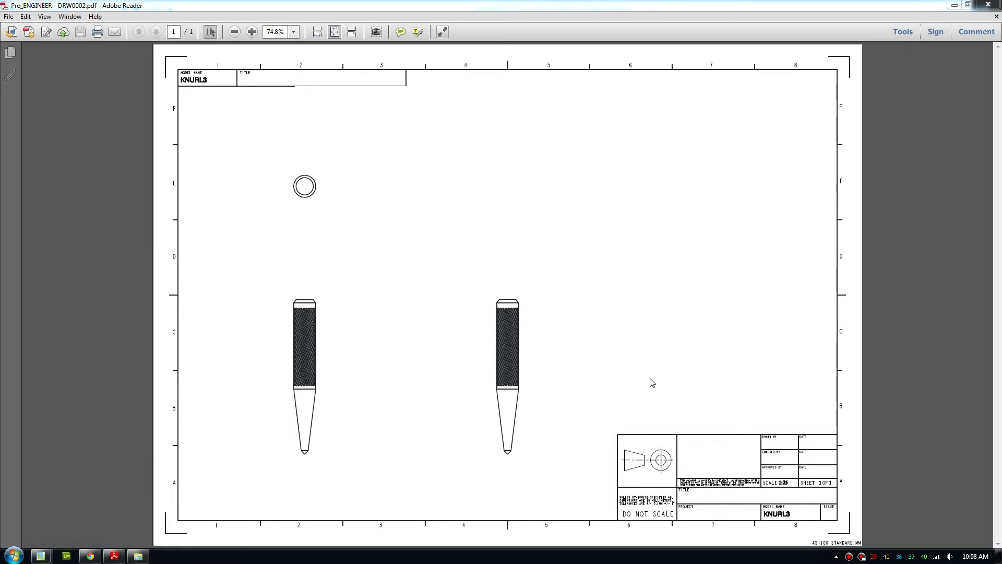
Bring Creo's DRW0002 print preview forward, zoom it, and return to normal drawing mode
mouse_move(53, 554)
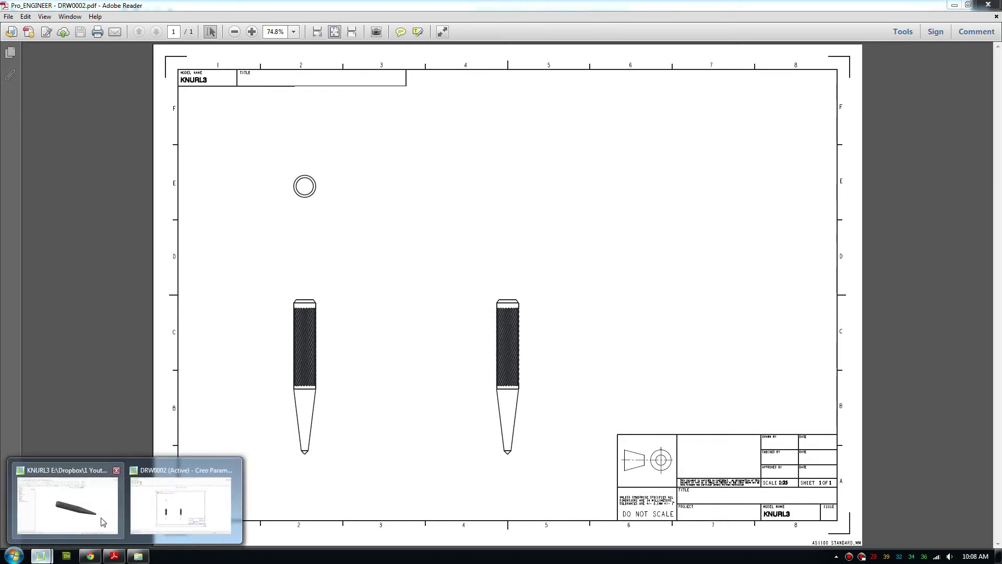
click(181, 504)
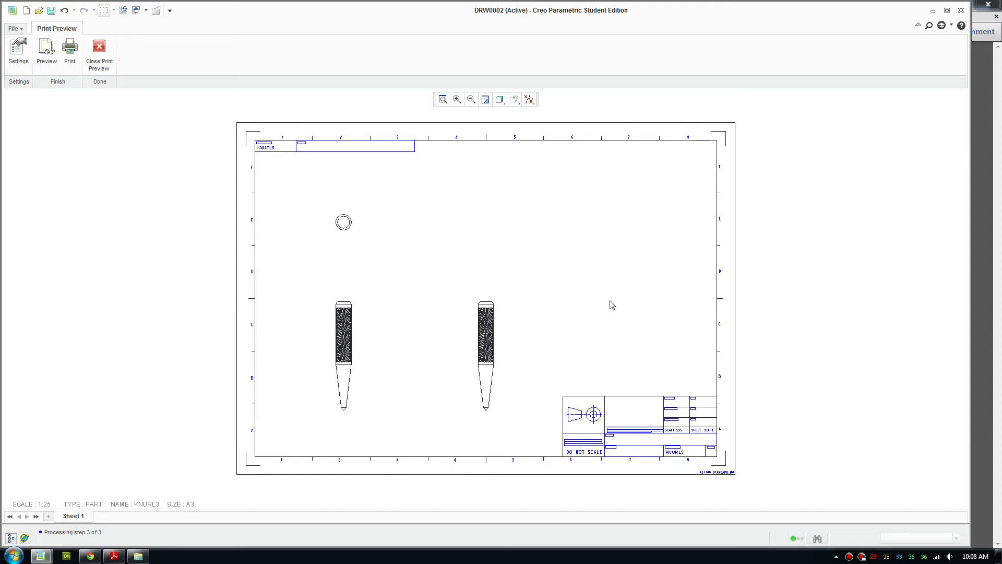
scroll(609, 267, down, 1)
scroll(609, 267, up, 2)
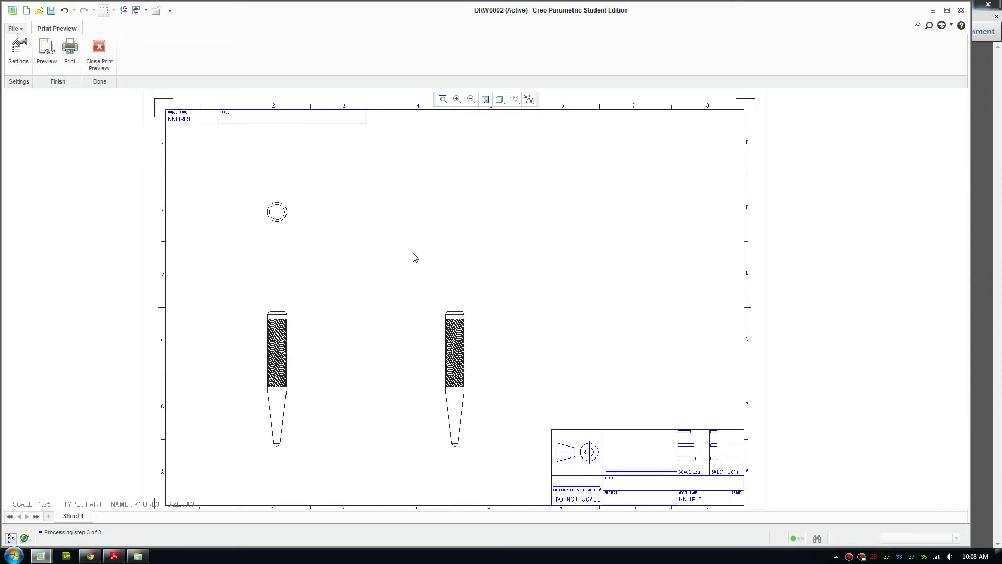
click(103, 66)
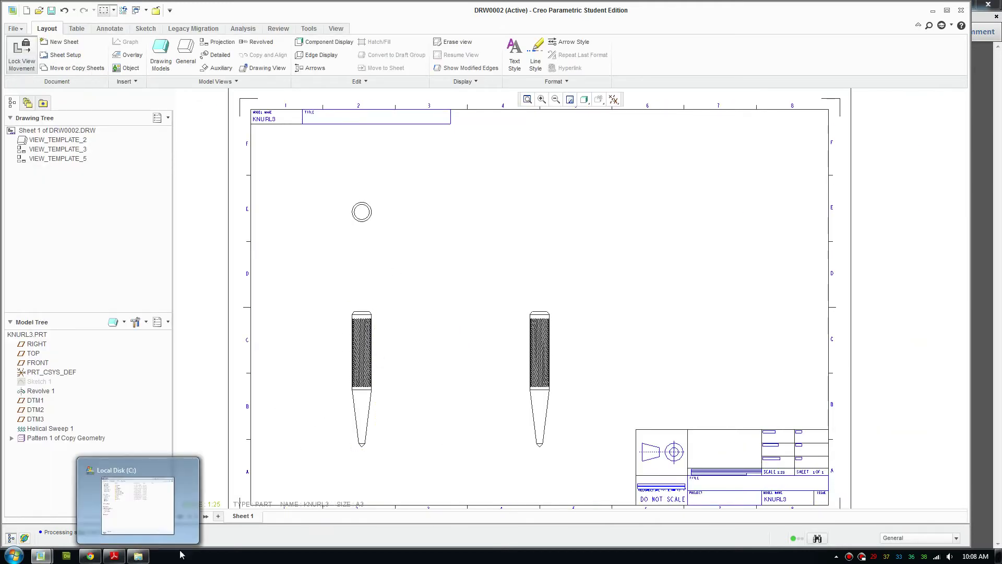
Browse to C:\Program Files\PTC\Creo 2.0\Common Files\M010\creo_standards and run configure.bat
click(146, 557)
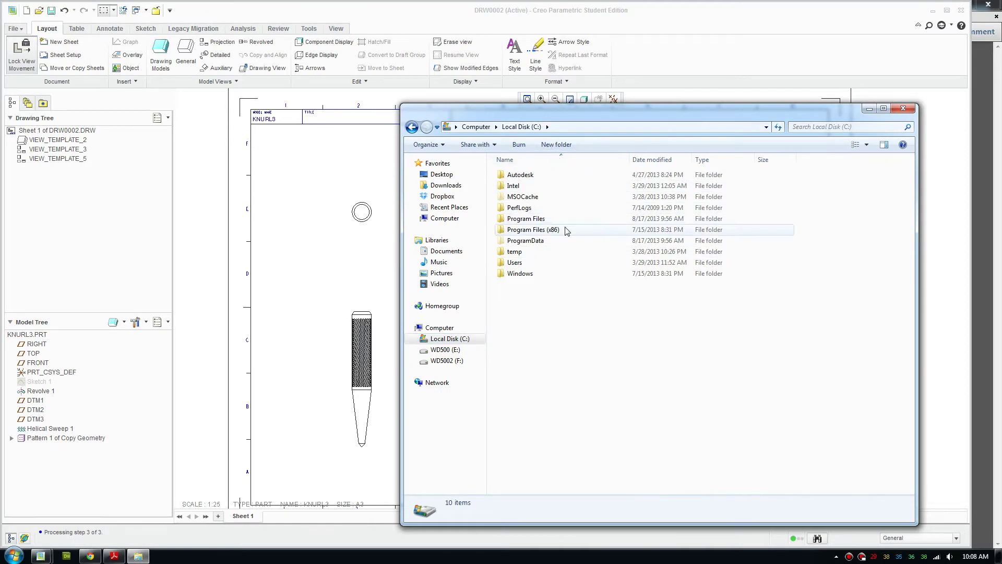
double_click(540, 220)
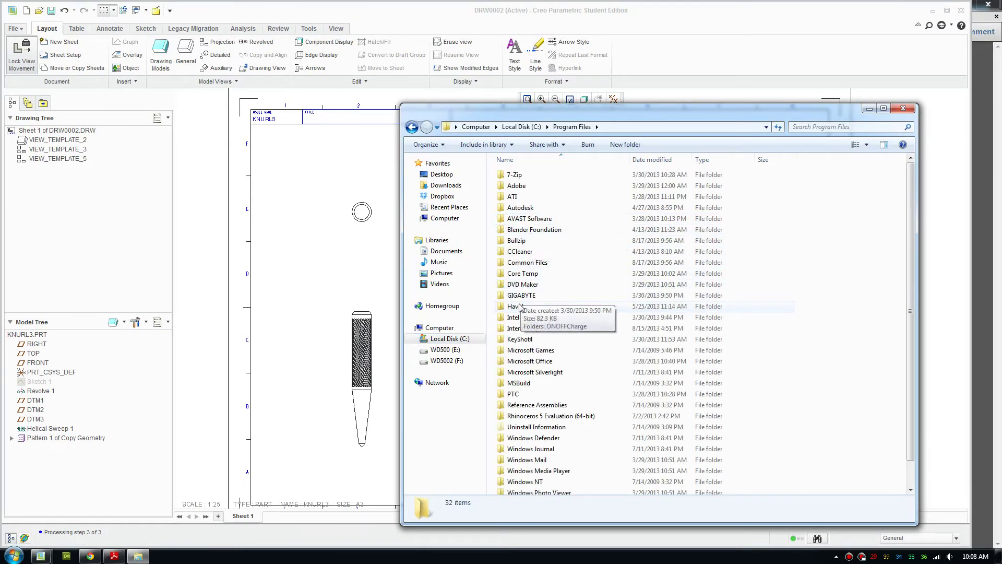
double_click(514, 394)
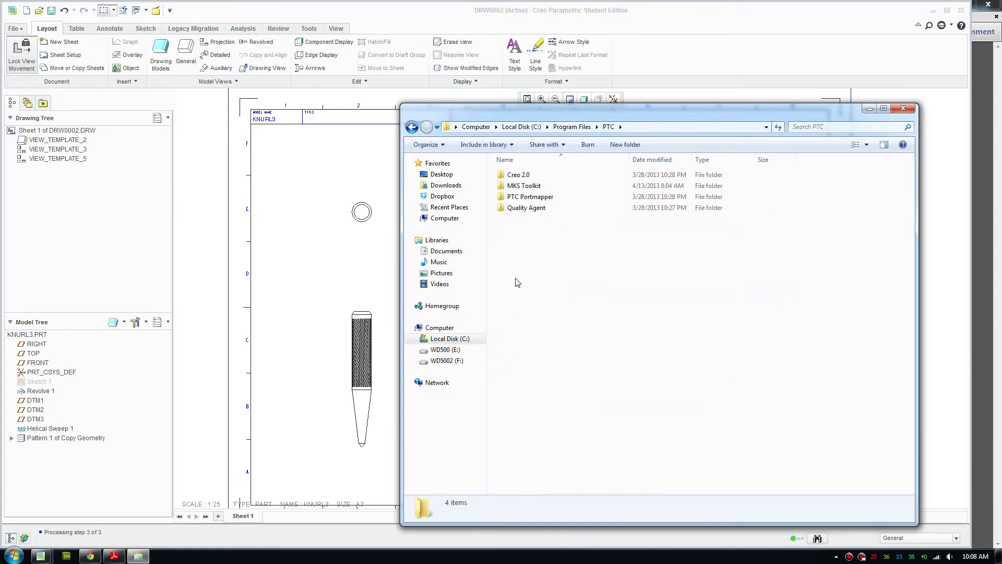
double_click(517, 177)
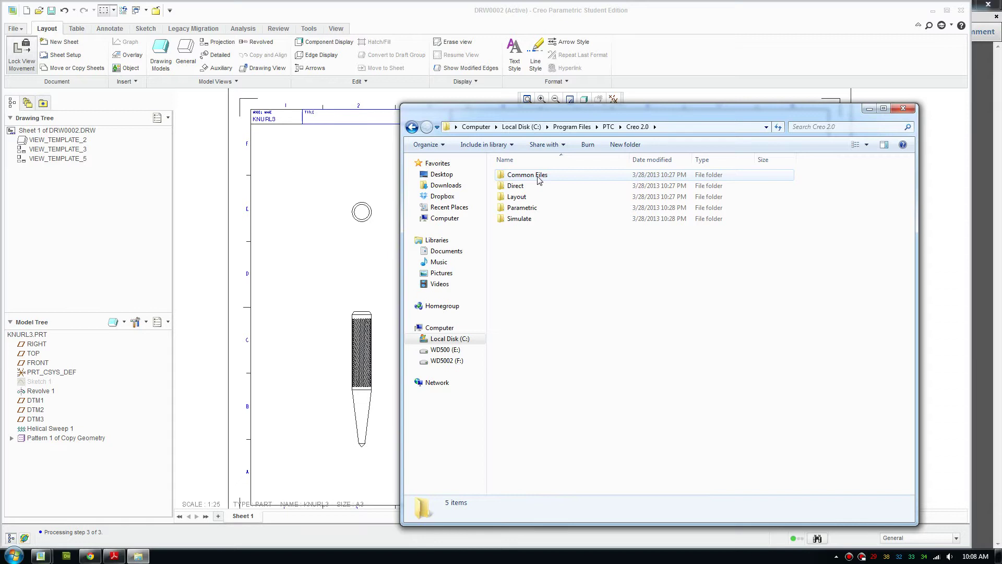
double_click(539, 179)
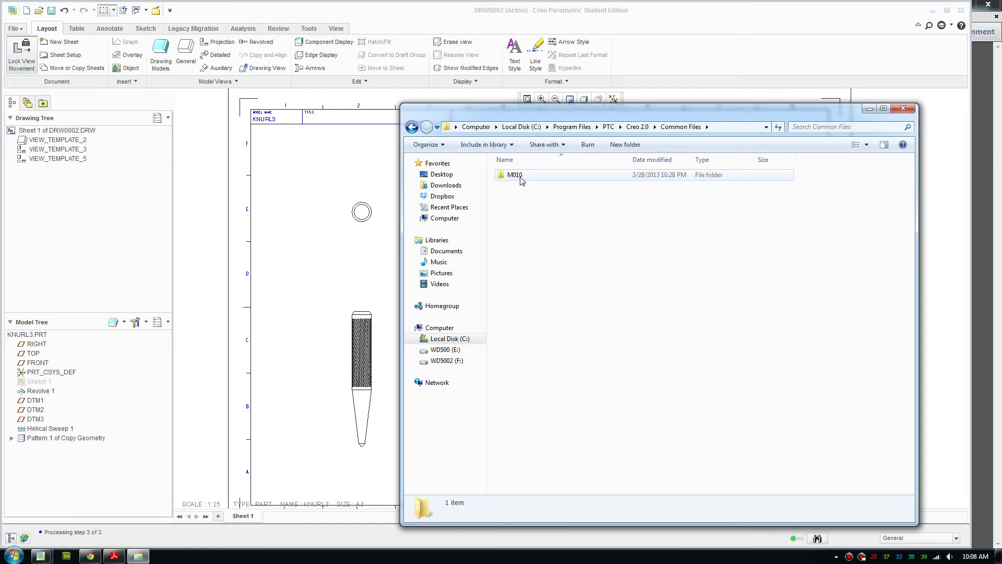
double_click(522, 179)
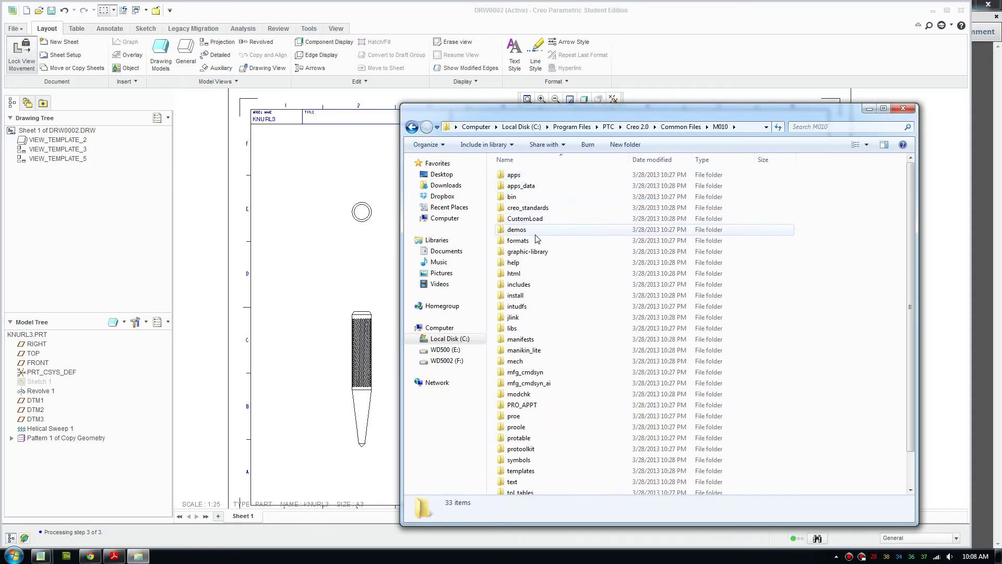
double_click(519, 209)
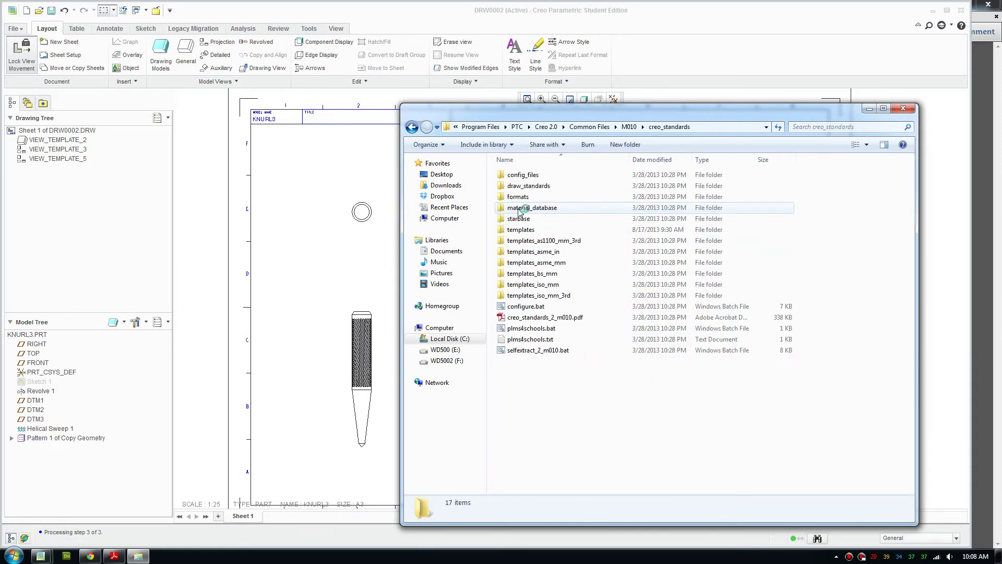
double_click(548, 310)
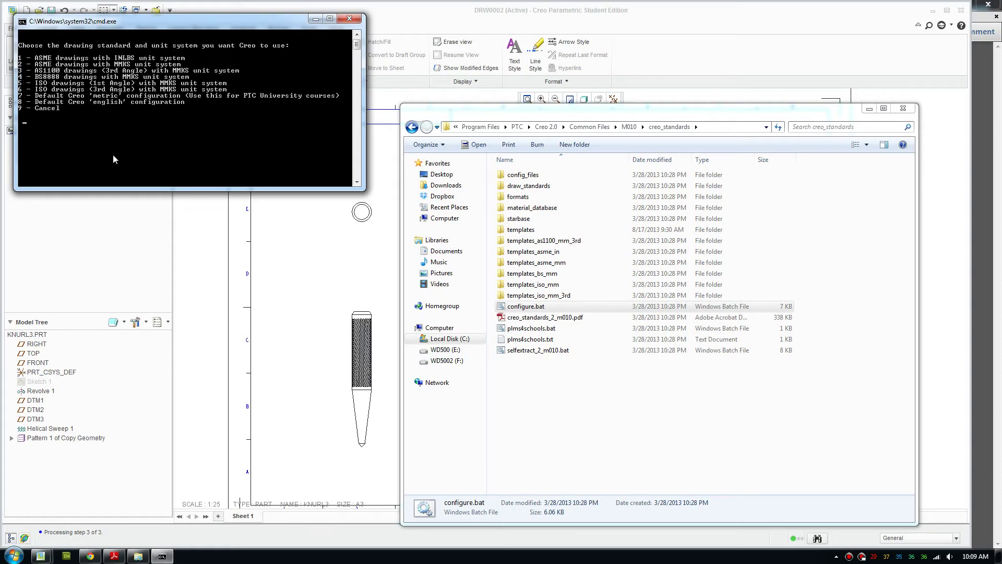
Choose option 3, AS1100 3rd-angle with MMKS units, and close the configuration window
text(3)
key(Return)
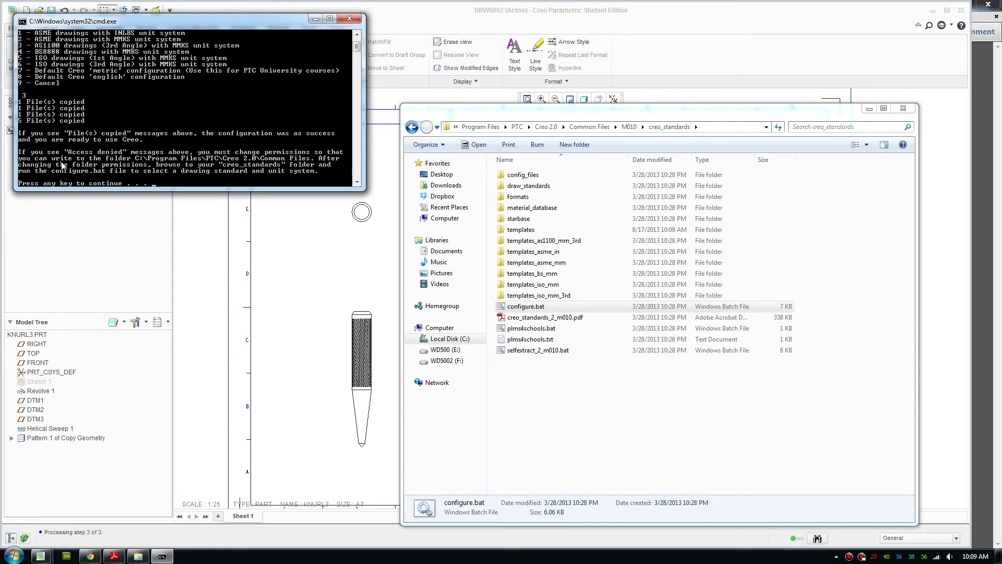
key(Return)
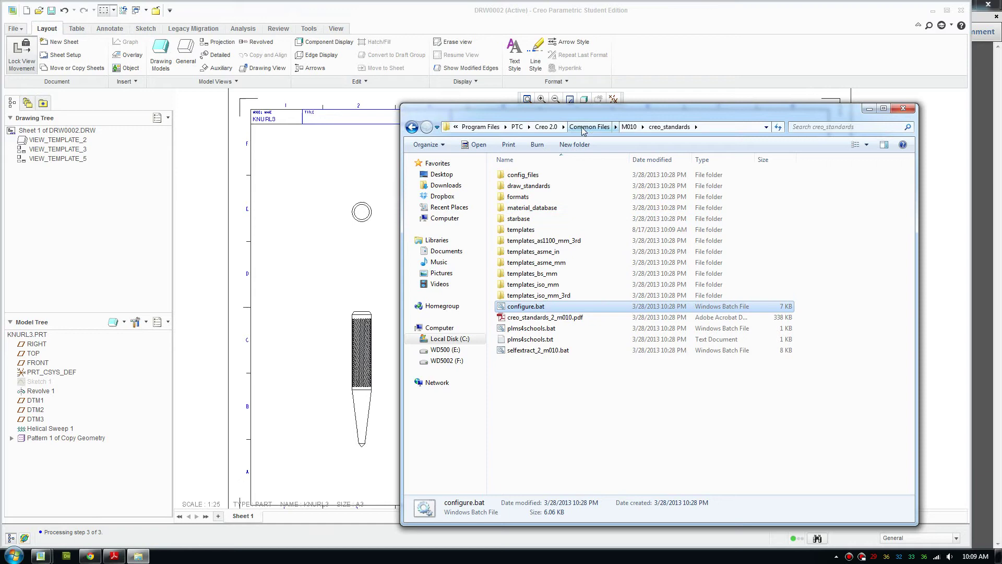
From the Creo 2.0 folder, open the Common Files Security properties and view the Users permissions
click(545, 128)
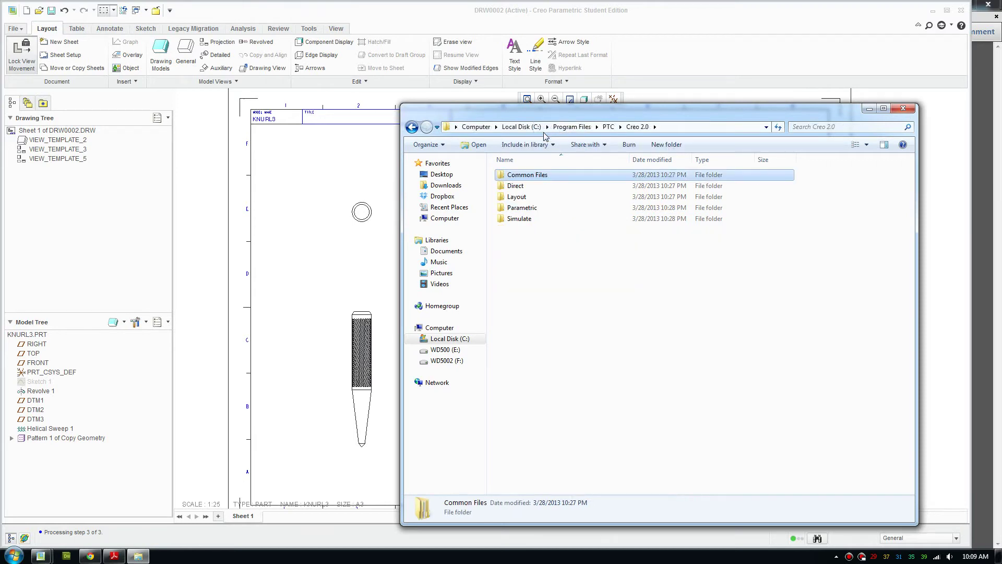
right_click(531, 178)
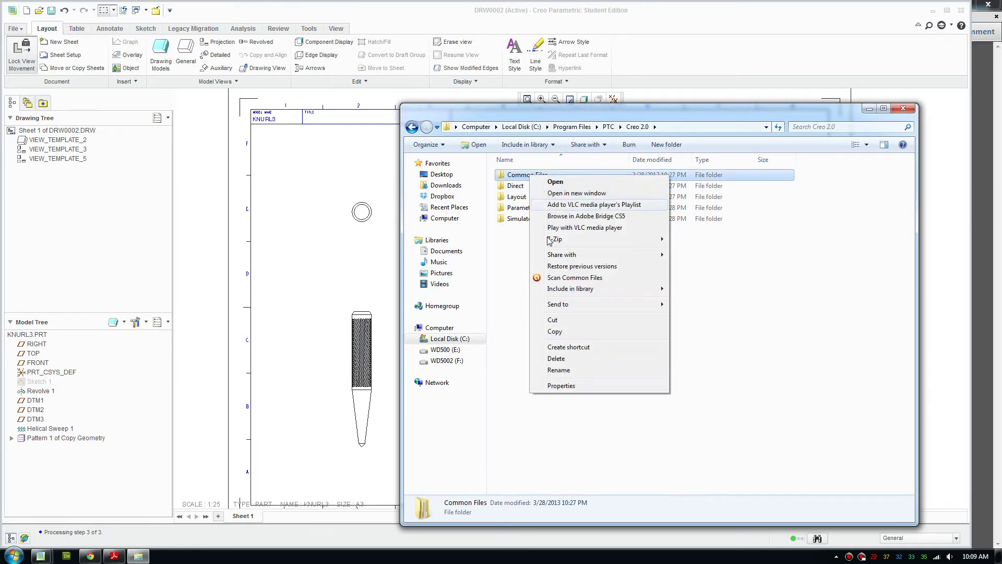
click(553, 386)
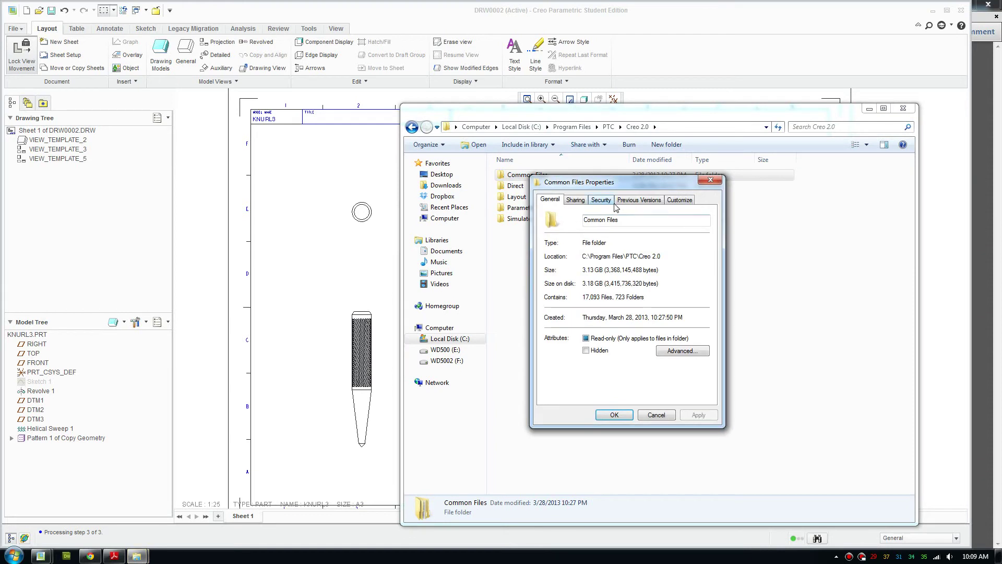
click(601, 200)
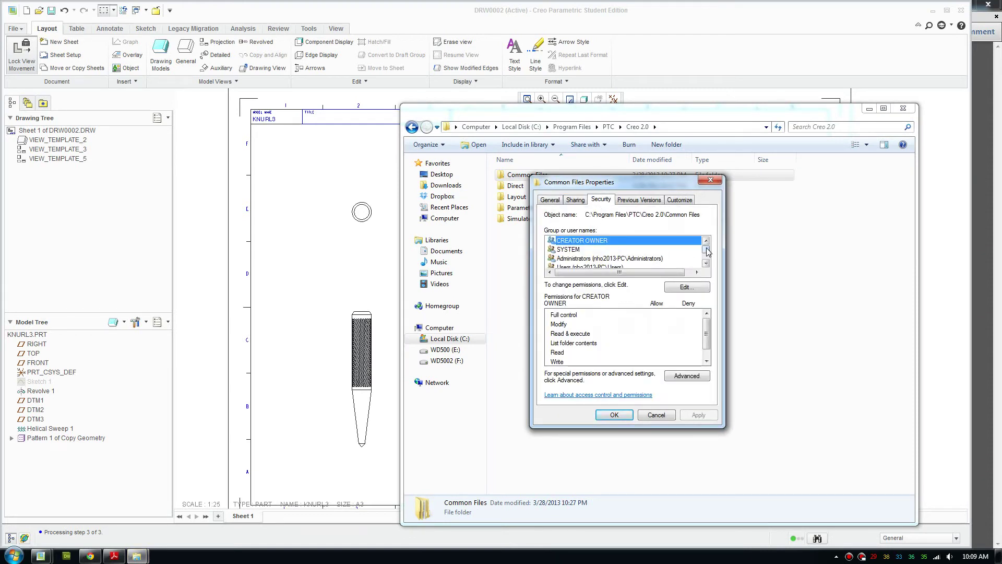
drag(707, 252, 707, 259)
click(576, 250)
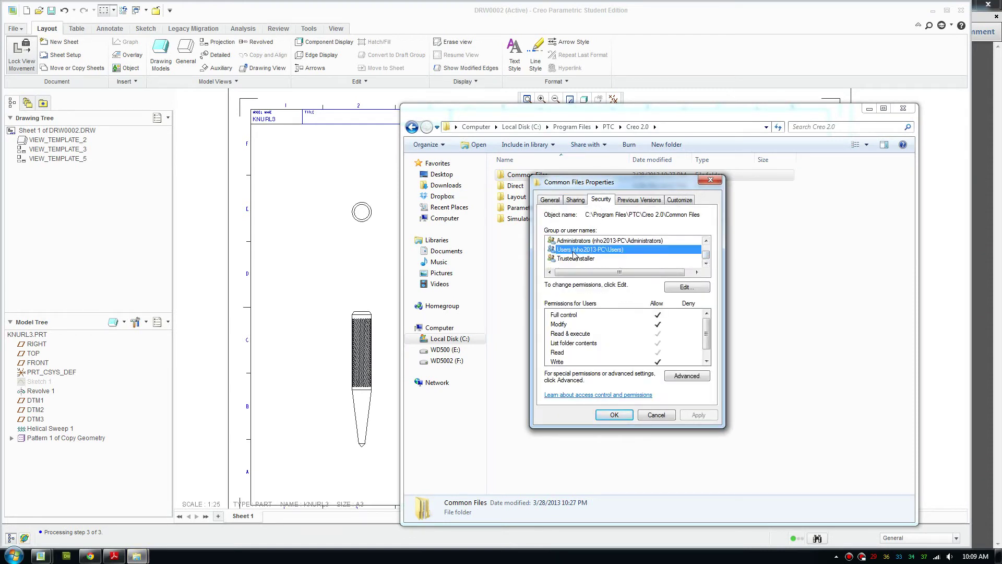
click(14, 555)
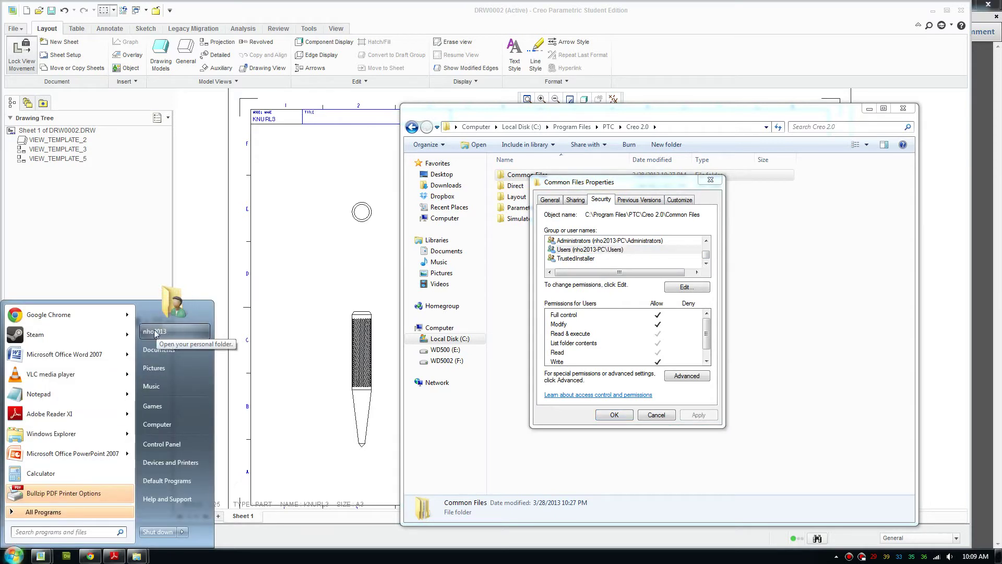
click(574, 253)
Grant the Users group Full control over Common Files and apply the change
click(688, 287)
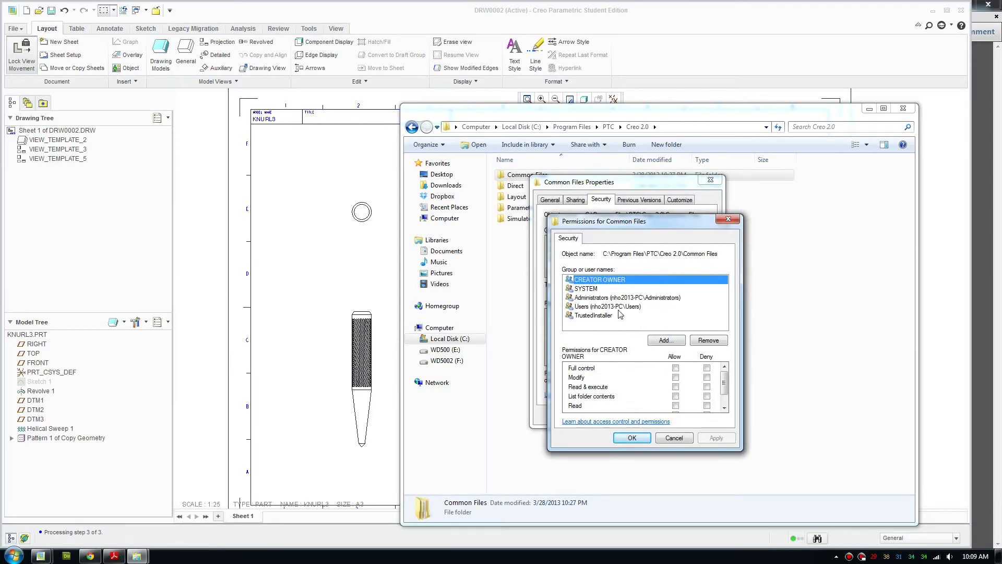
click(619, 307)
click(675, 368)
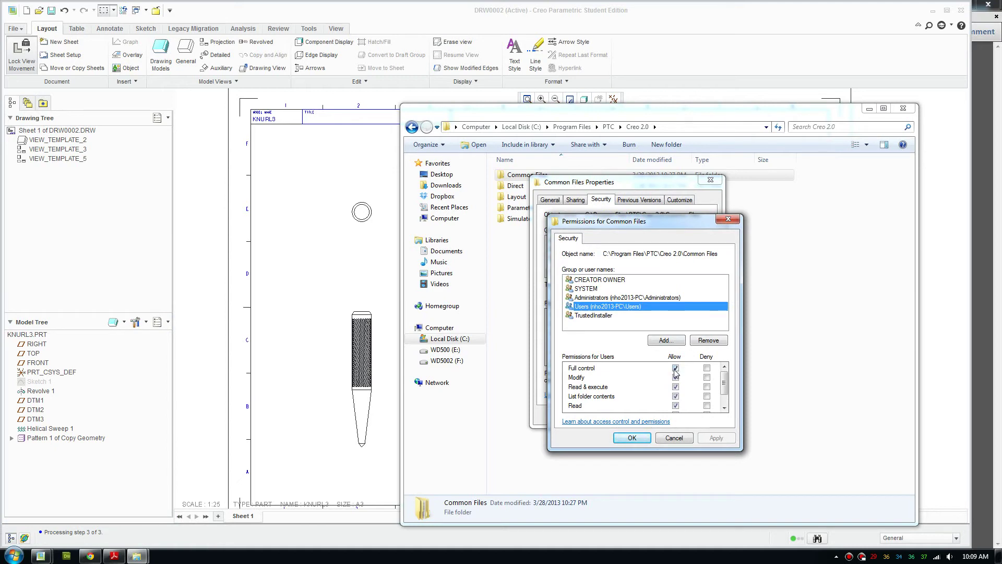
click(632, 437)
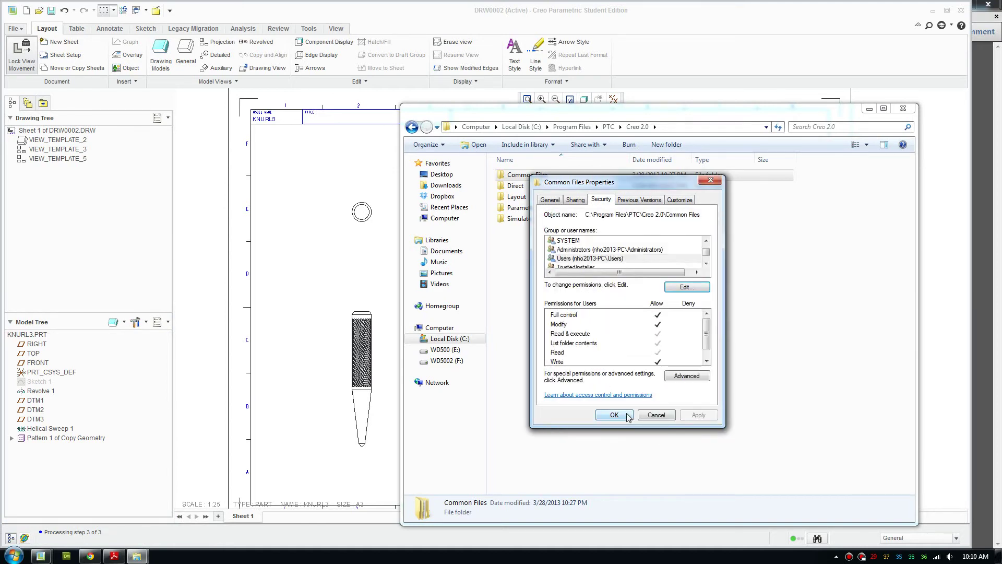
click(627, 415)
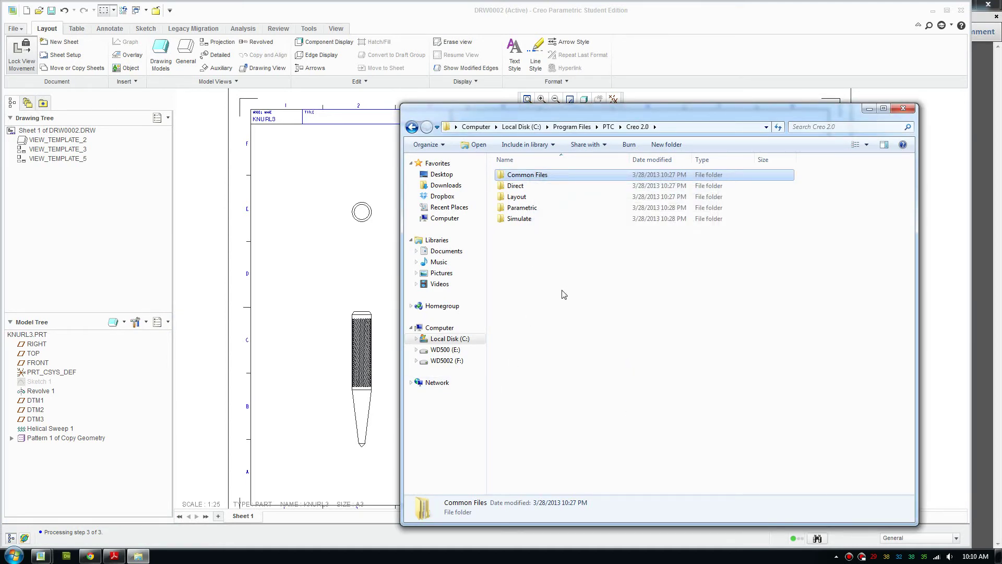
Rerun configure.bat from Common Files\M010\creo_standards and choose option 3 (AS1100 3rd-angle MMKS)
double_click(531, 175)
double_click(522, 174)
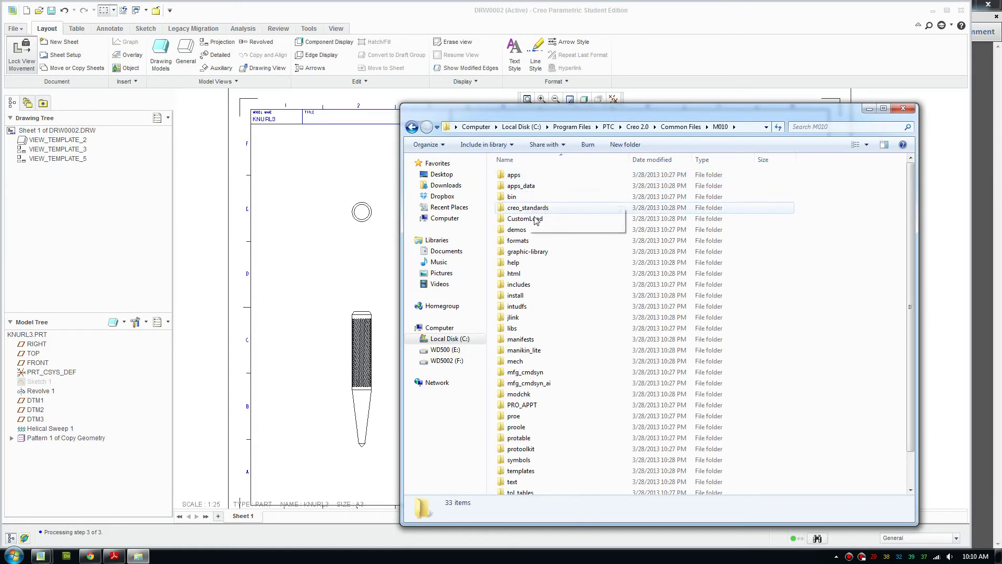
click(533, 210)
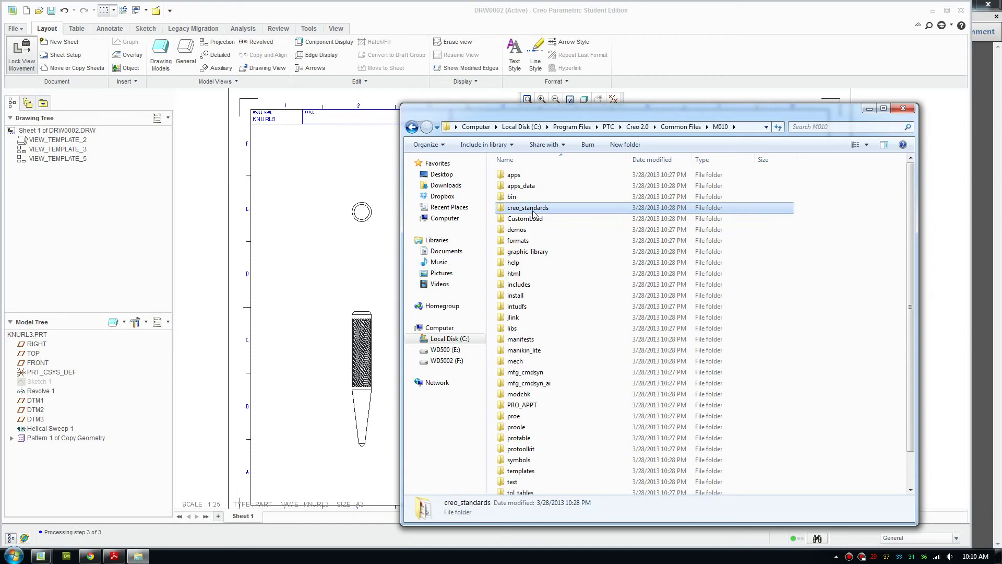
double_click(533, 211)
double_click(526, 306)
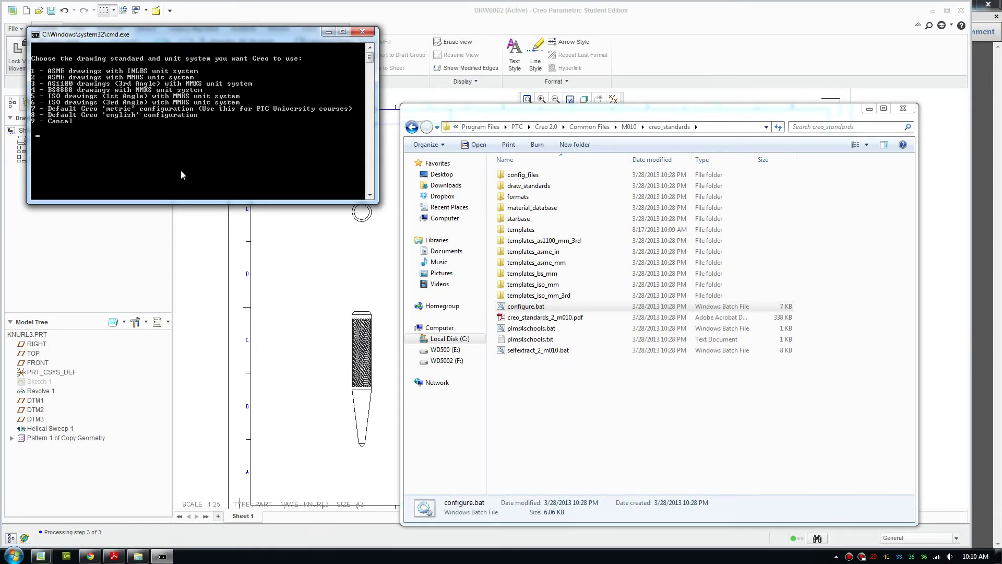
text(3)
key(Return)
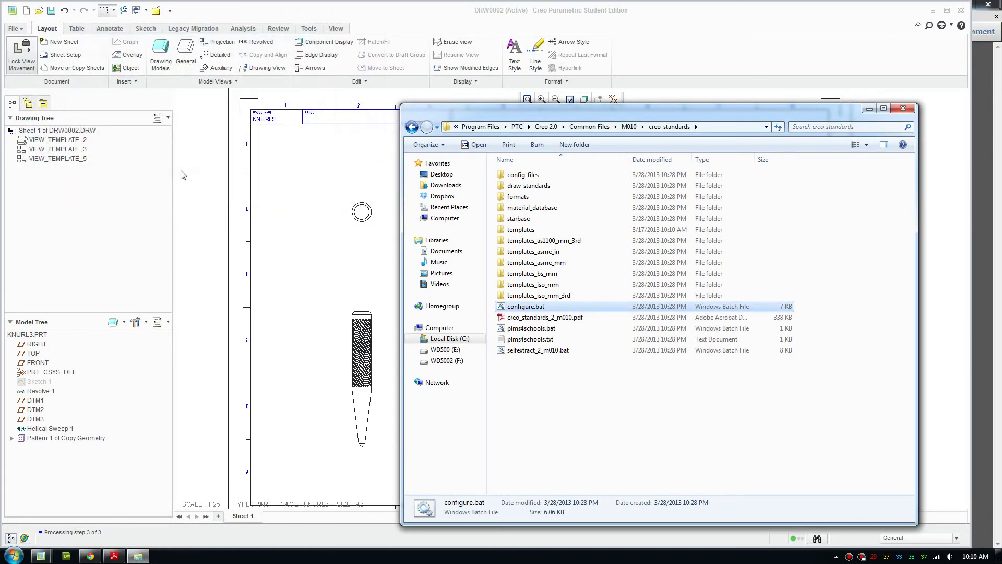
Close the file browser and the old DRW0002 drawing
click(903, 108)
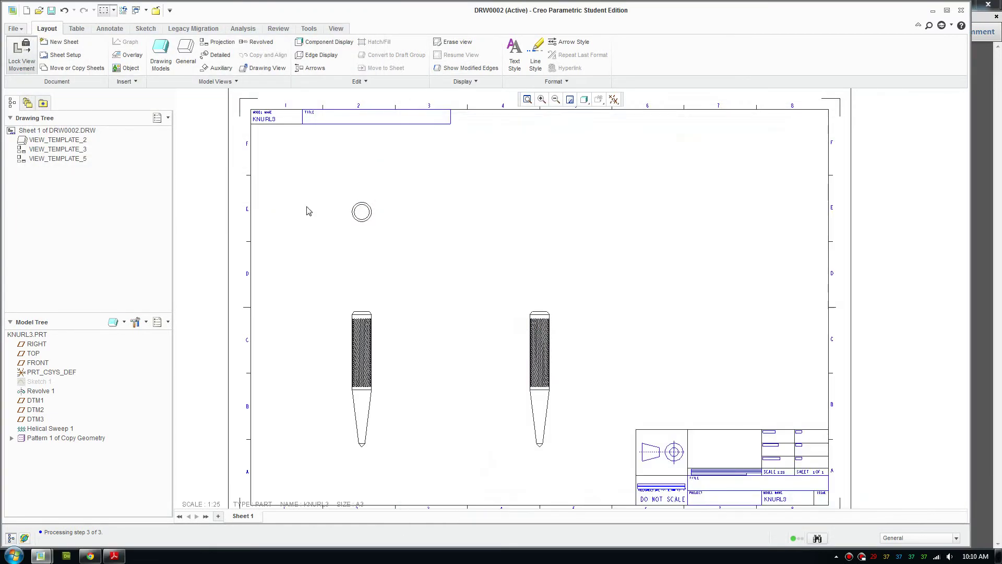
click(15, 29)
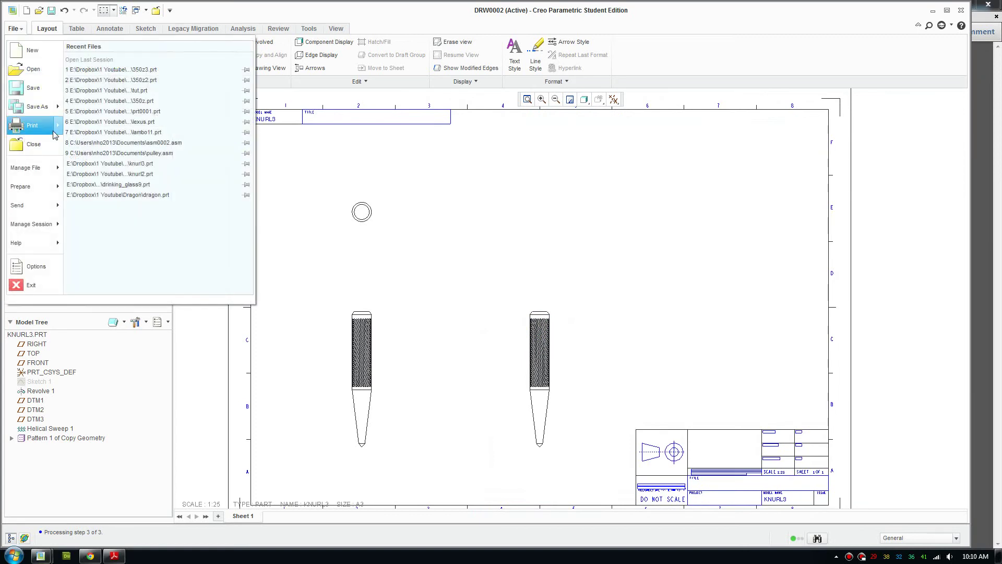
click(21, 142)
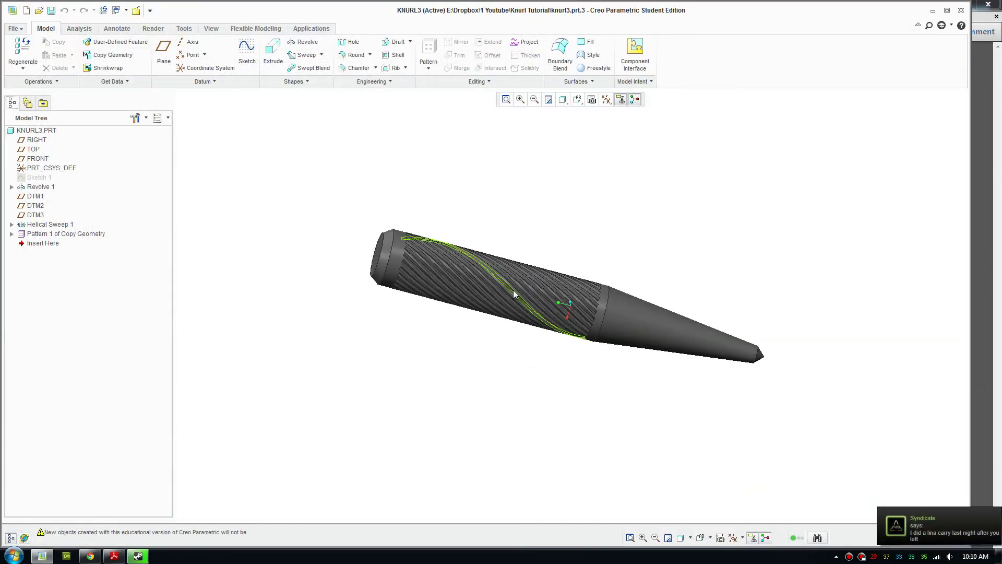
scroll(512, 290, up, 3)
scroll(564, 262, down, 2)
scroll(564, 262, up, 2)
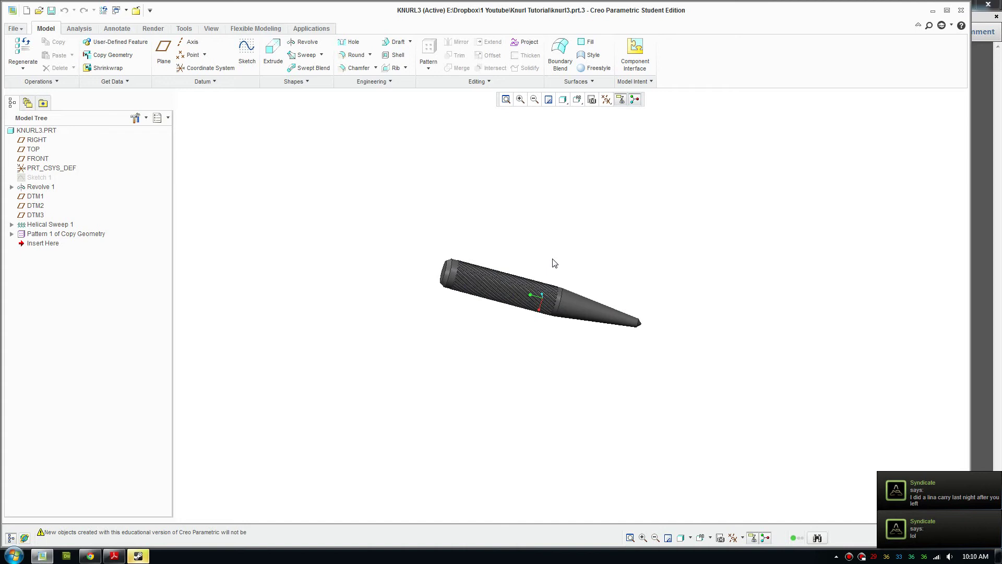
scroll(563, 262, down, 2)
Create a new KNURL3 drawing from the a3_drawing template and dismiss the template error report
click(14, 28)
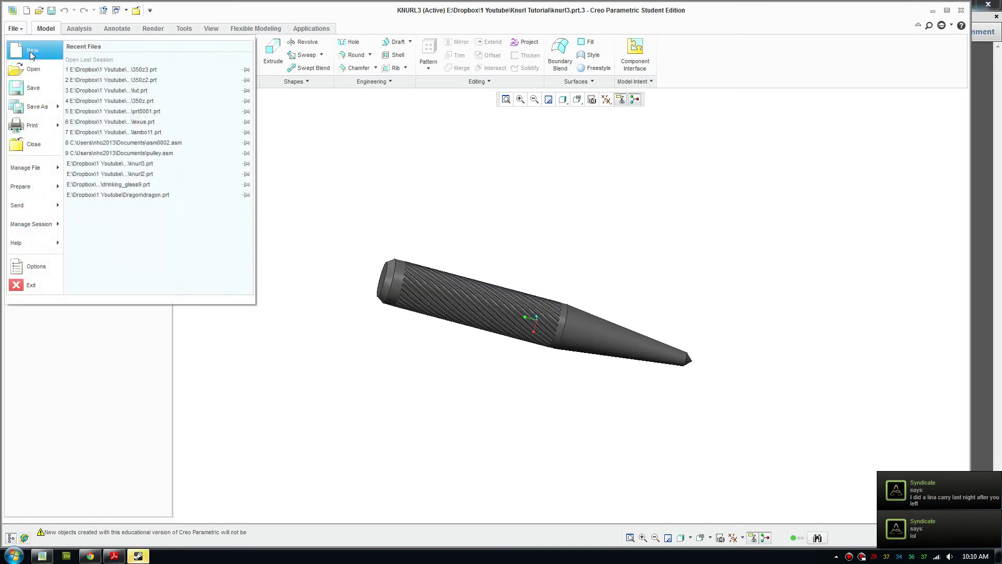
click(29, 51)
click(462, 249)
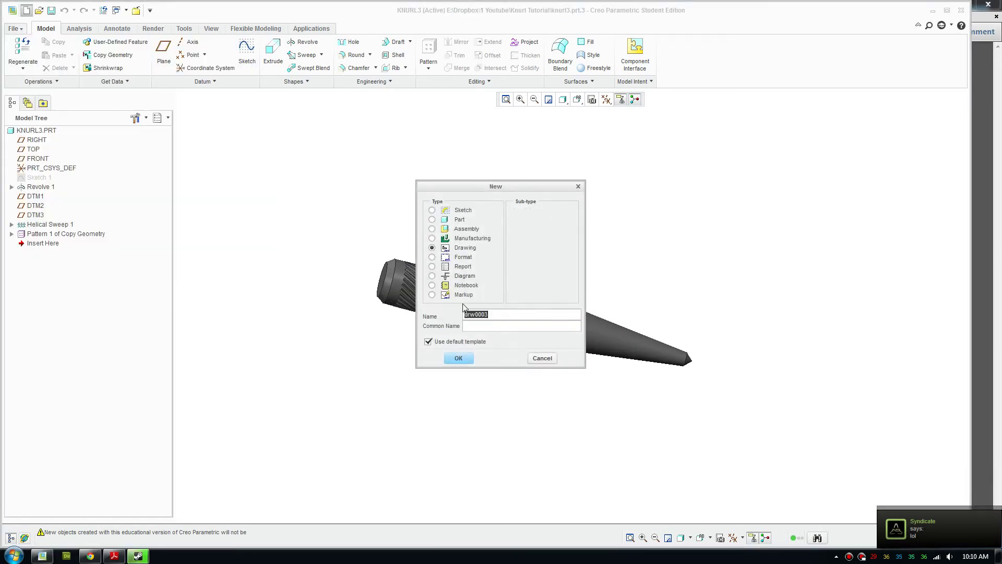
click(458, 358)
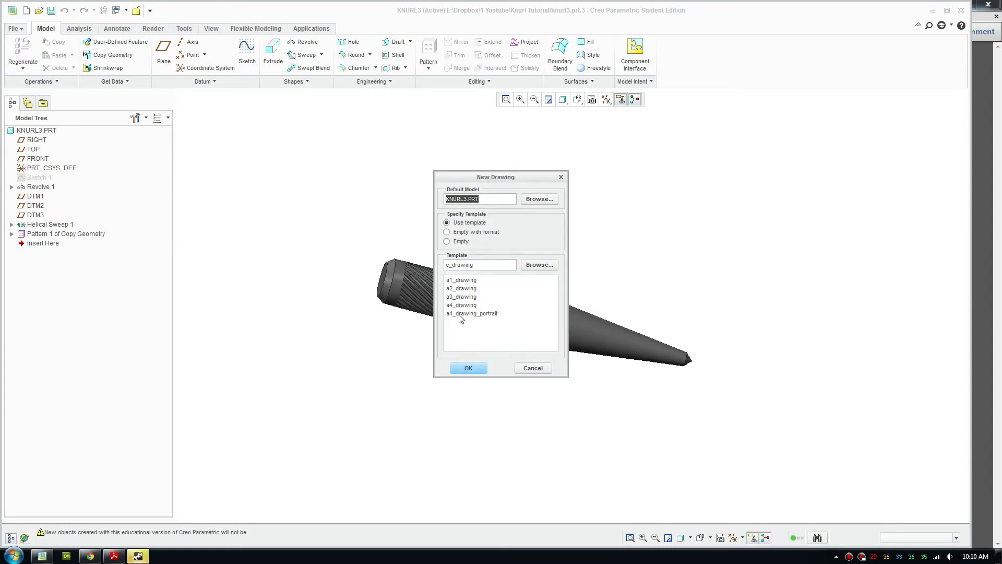
click(462, 297)
click(468, 368)
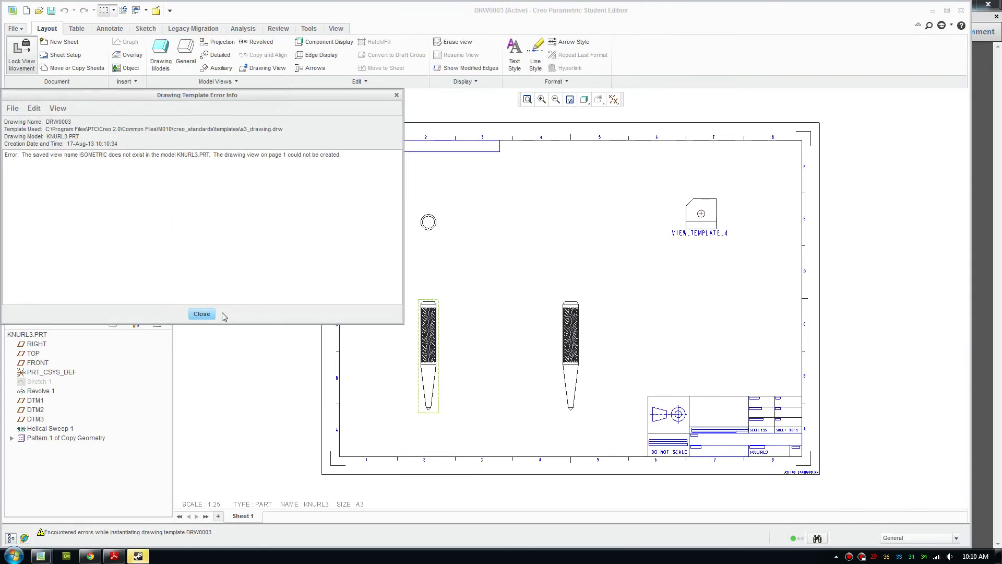
click(209, 313)
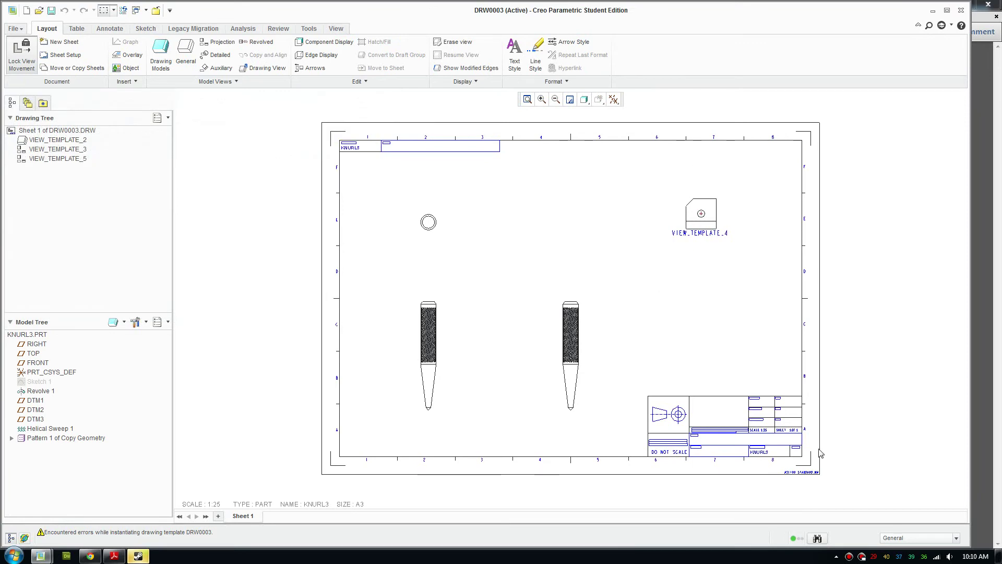
scroll(581, 328, up, 1)
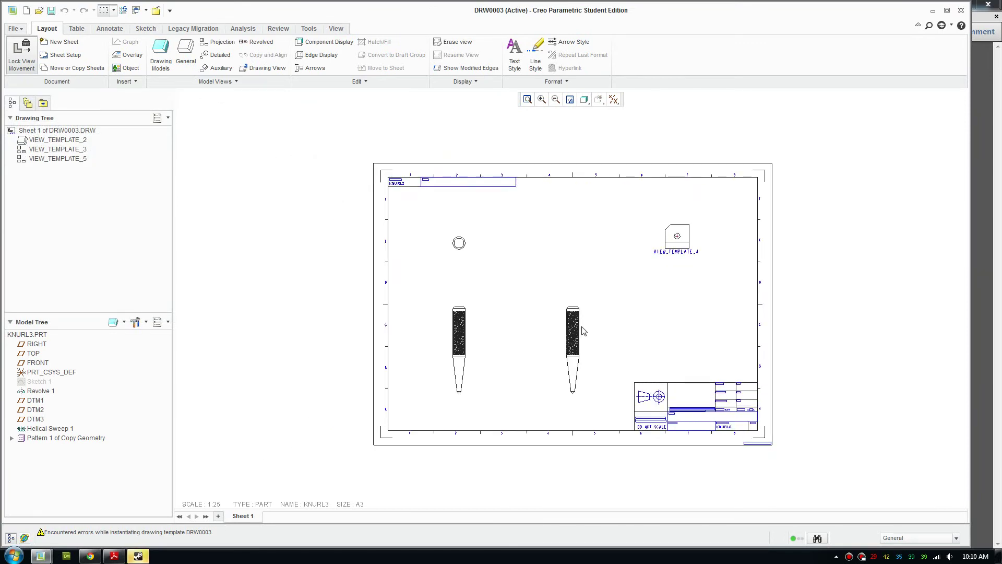
scroll(666, 308, down, 1)
scroll(642, 330, down, 1)
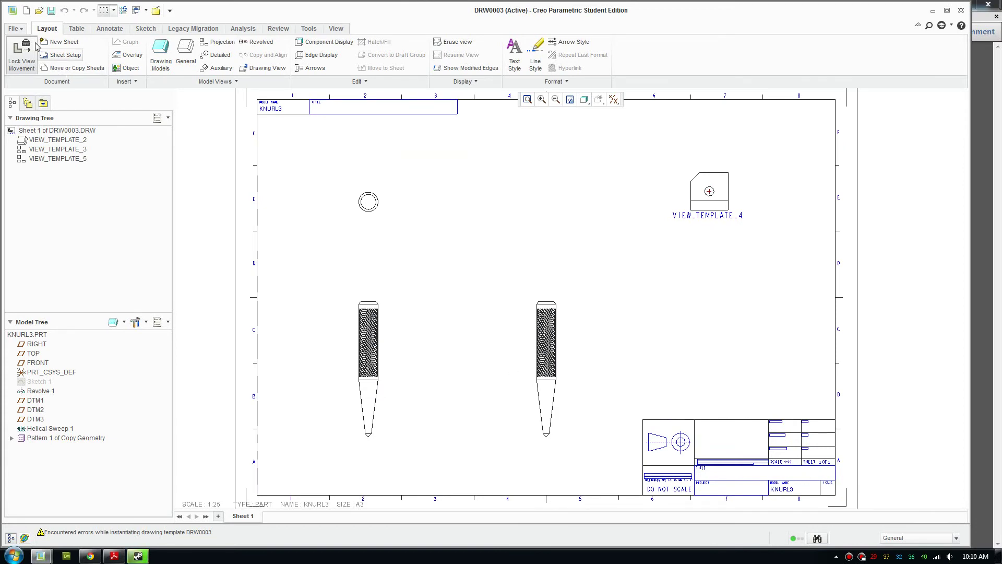
Print DRW0003 from the print preview to the Bullzip PDF Printer and save the PDF
click(15, 28)
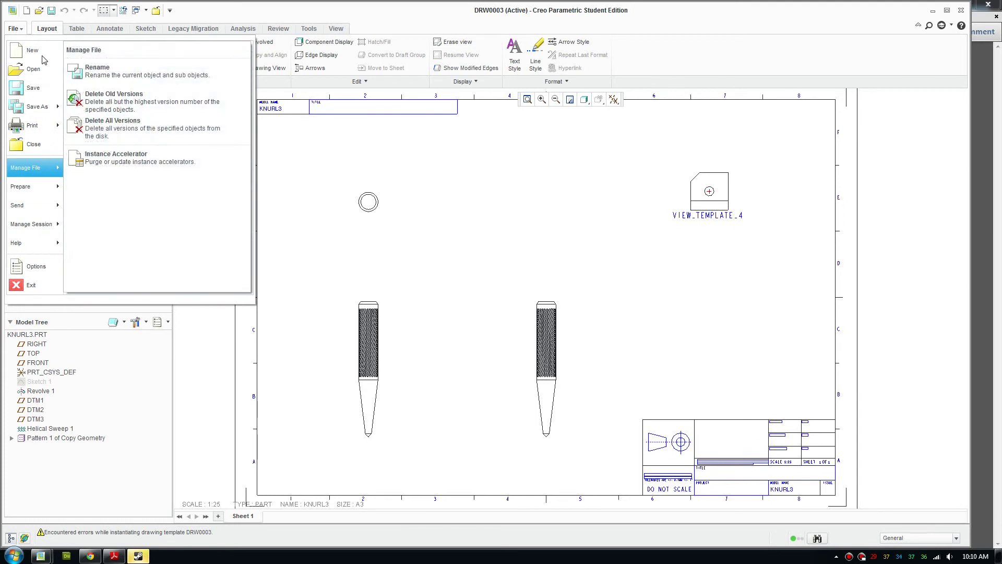
click(15, 28)
click(15, 28)
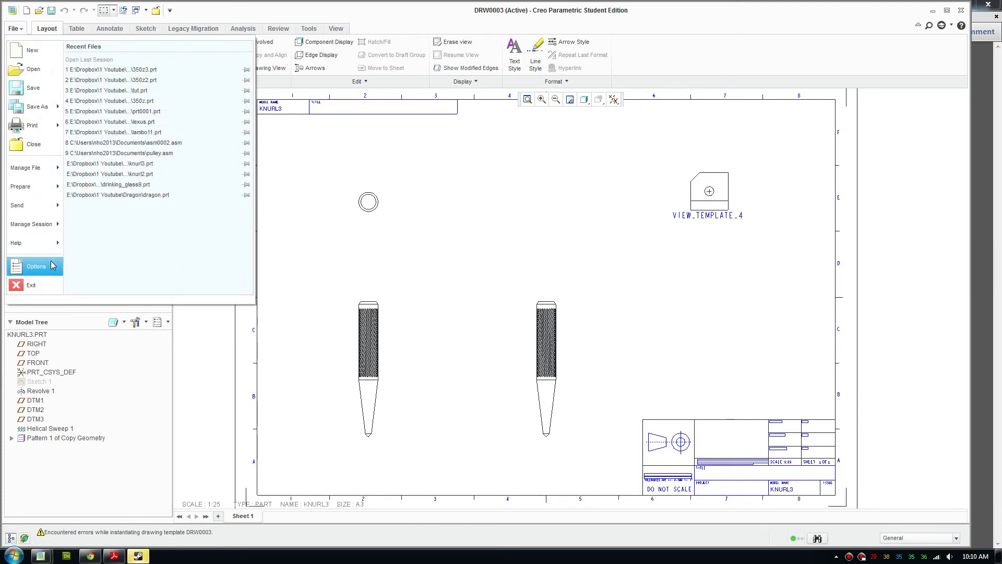
mouse_move(44, 128)
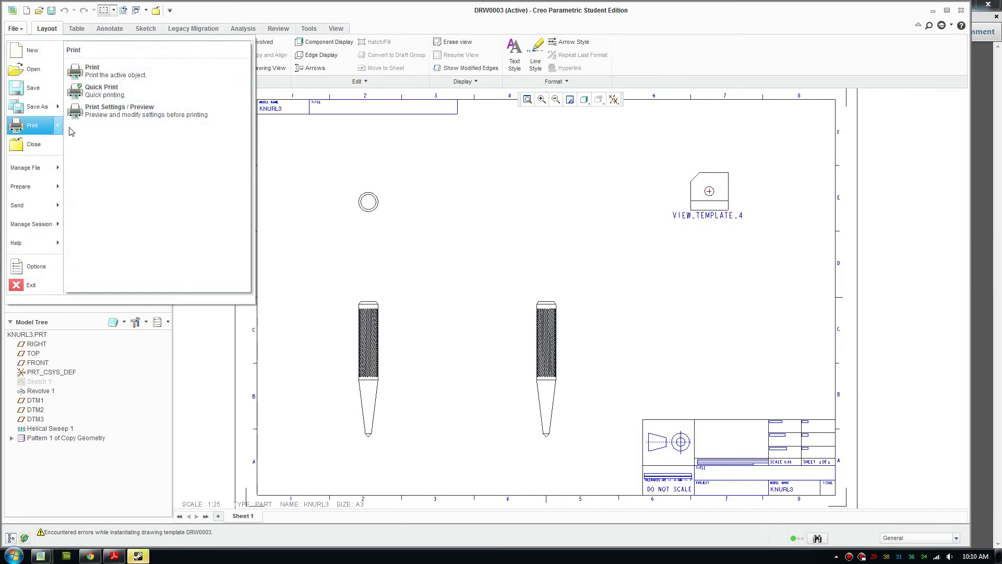
click(105, 111)
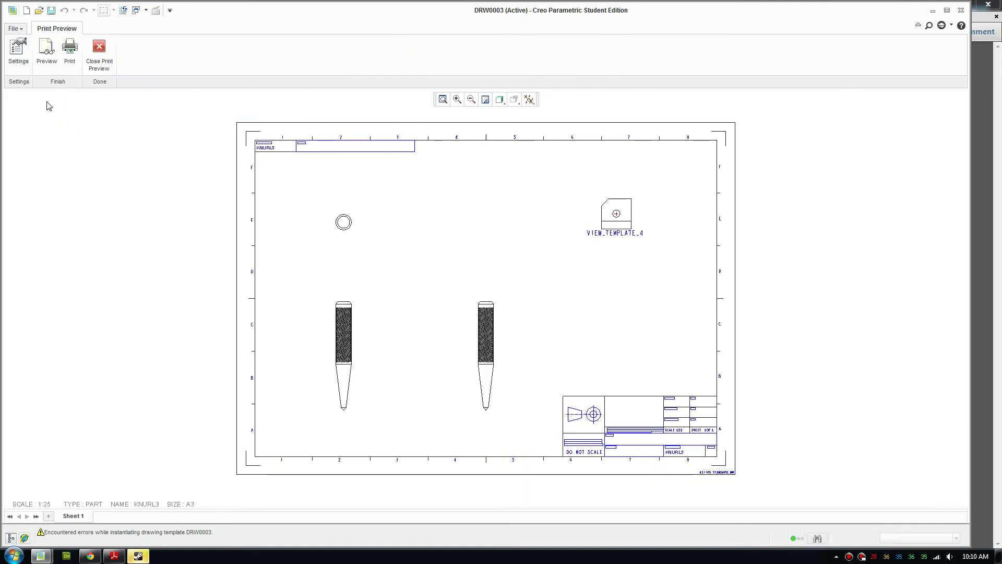
click(69, 50)
click(137, 61)
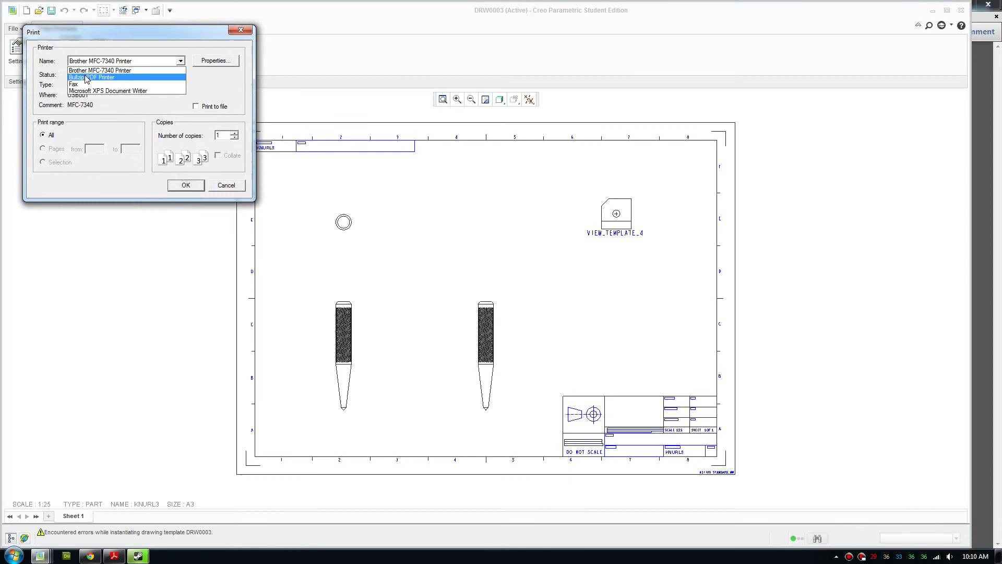
click(104, 75)
click(194, 185)
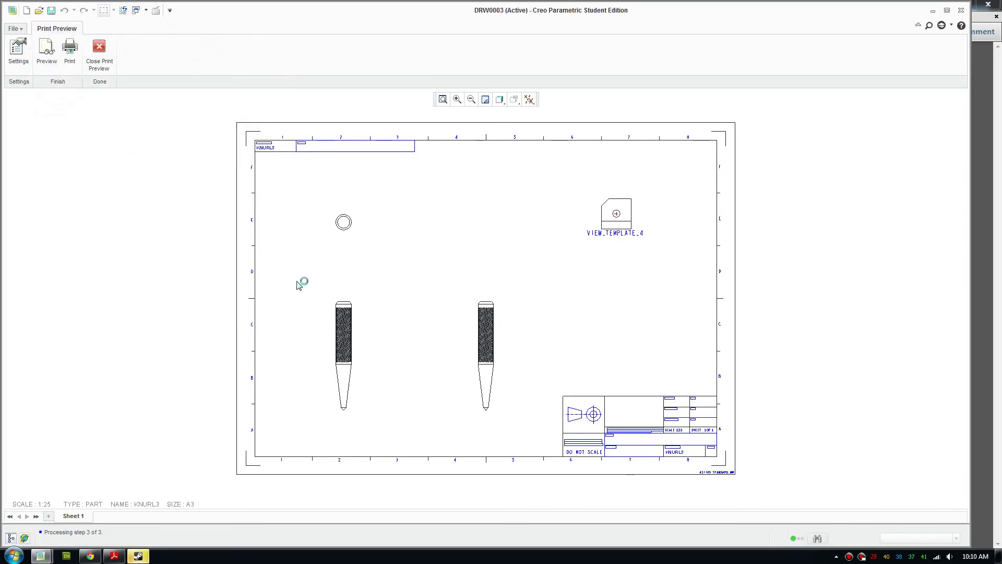
click(547, 406)
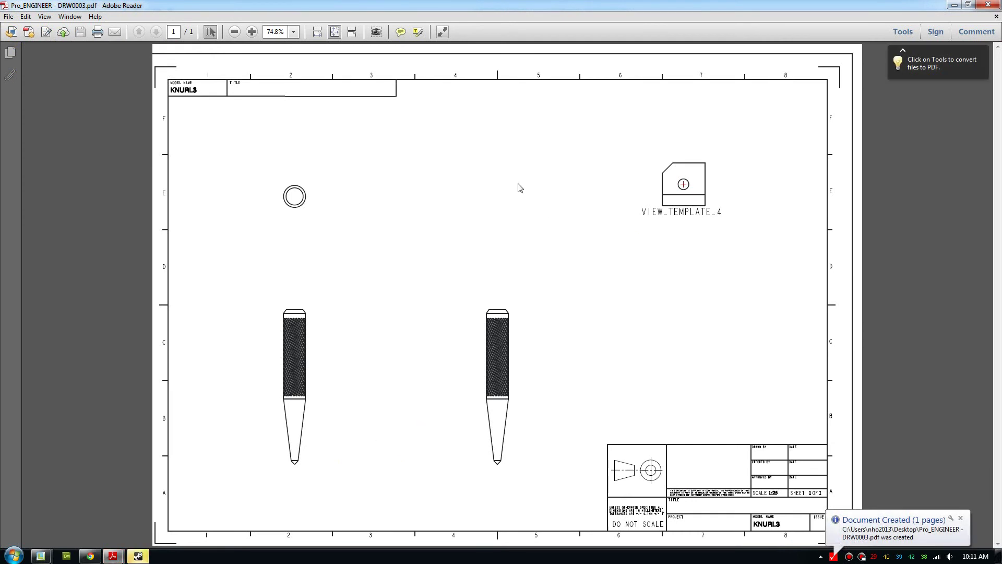
Dismiss the Document Created notice and close the DRW0003 PDF window
click(962, 519)
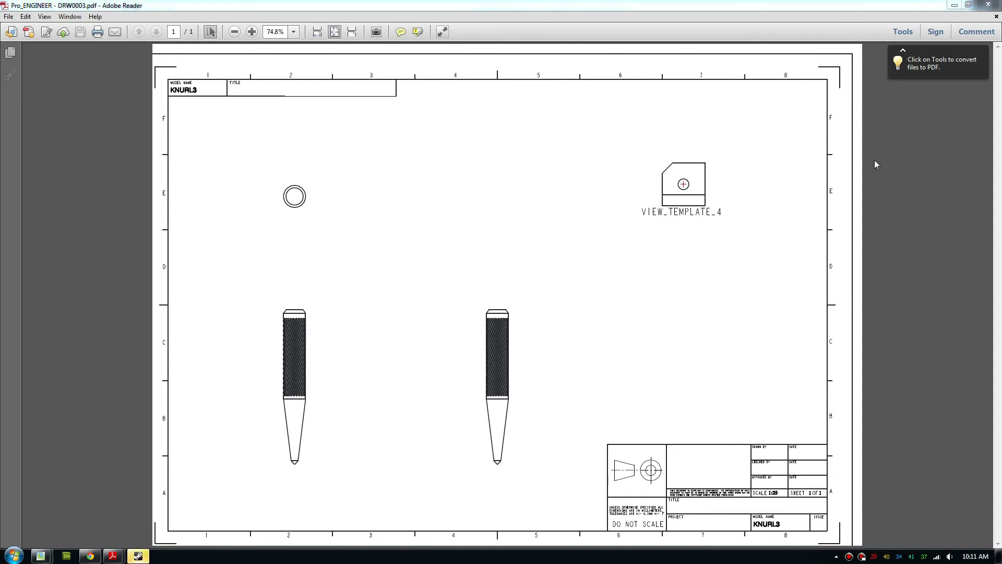
click(996, 4)
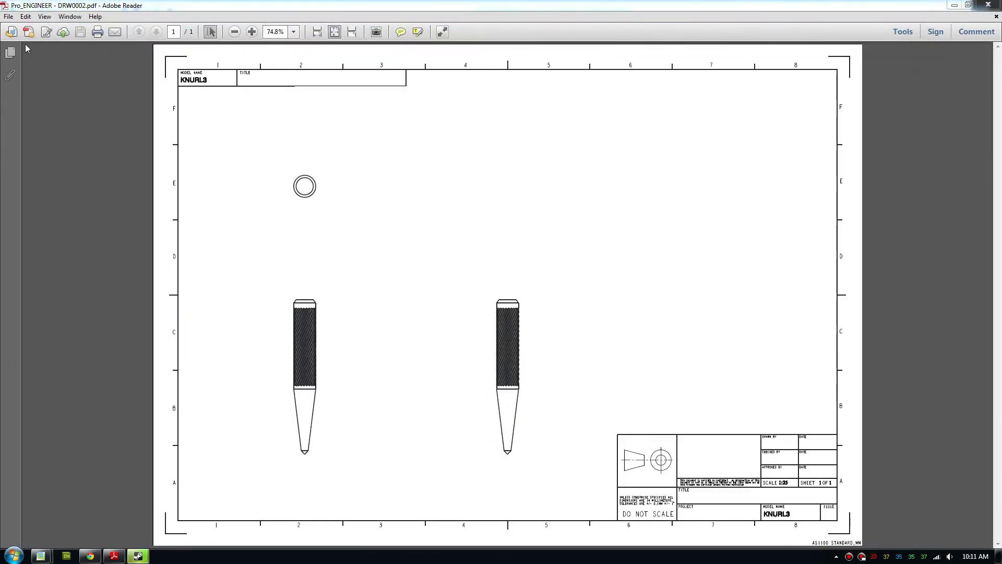
Close the old PDF, cancel printing, and set the page X offset to 6 in print settings
click(996, 4)
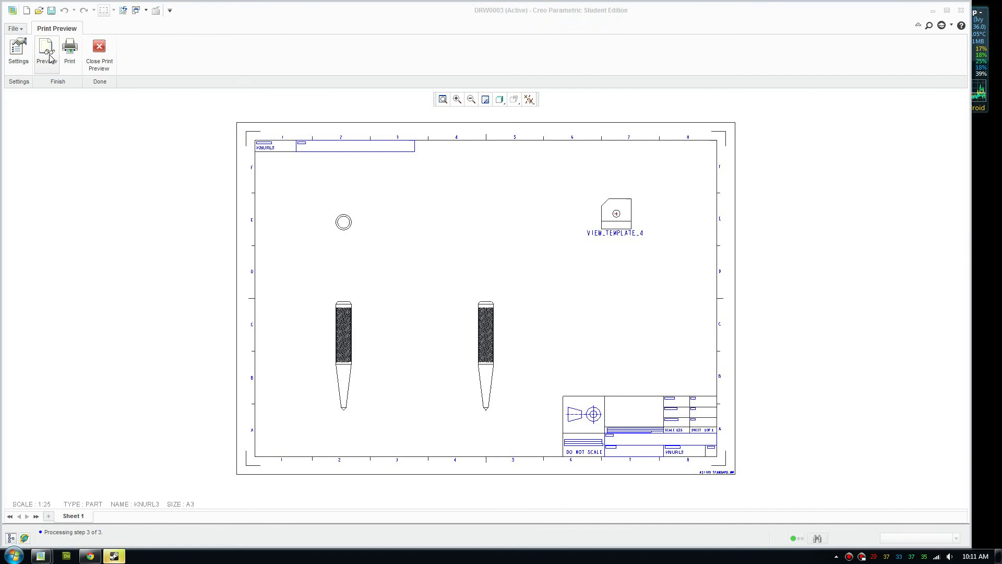
click(228, 189)
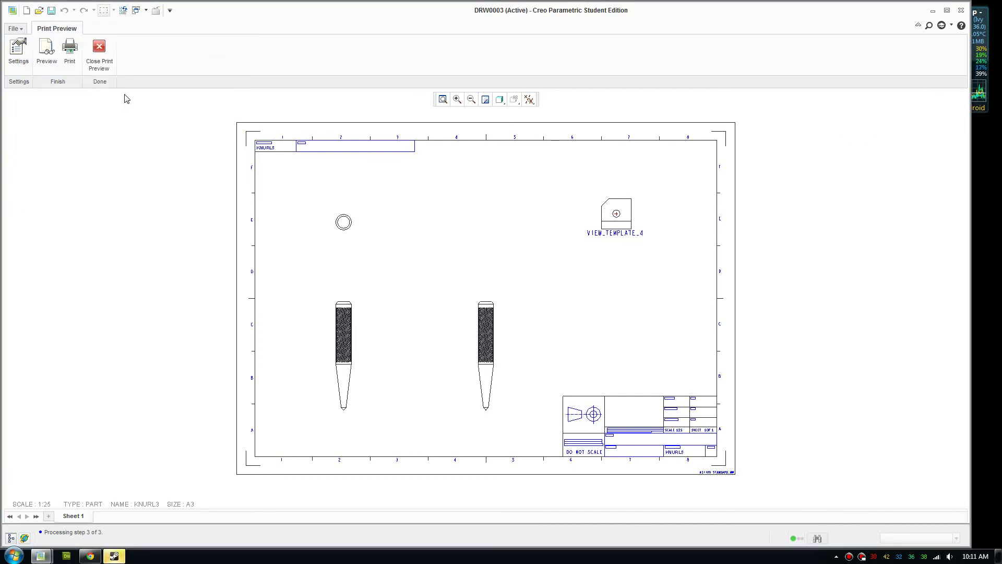
click(15, 62)
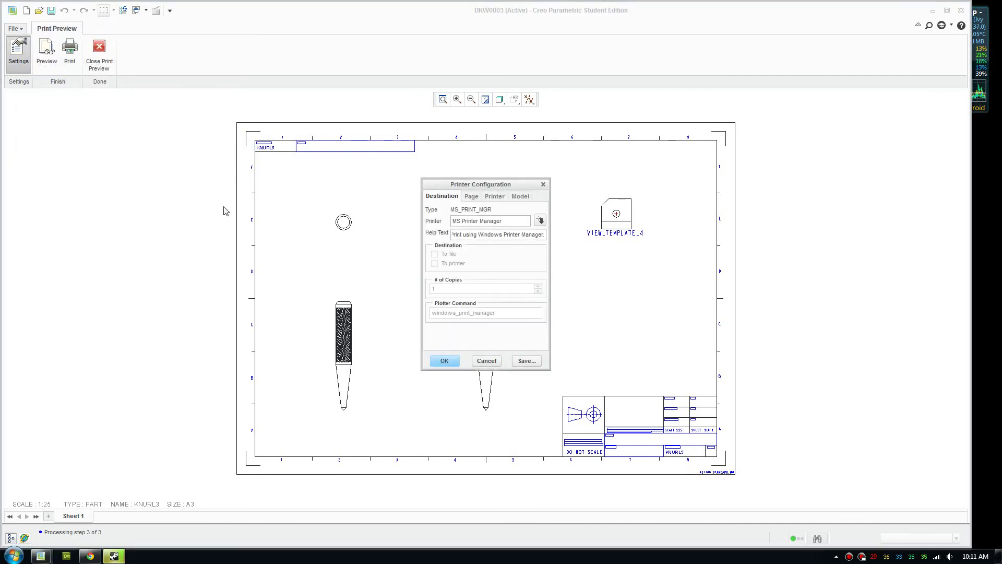
click(473, 199)
key(Tab)
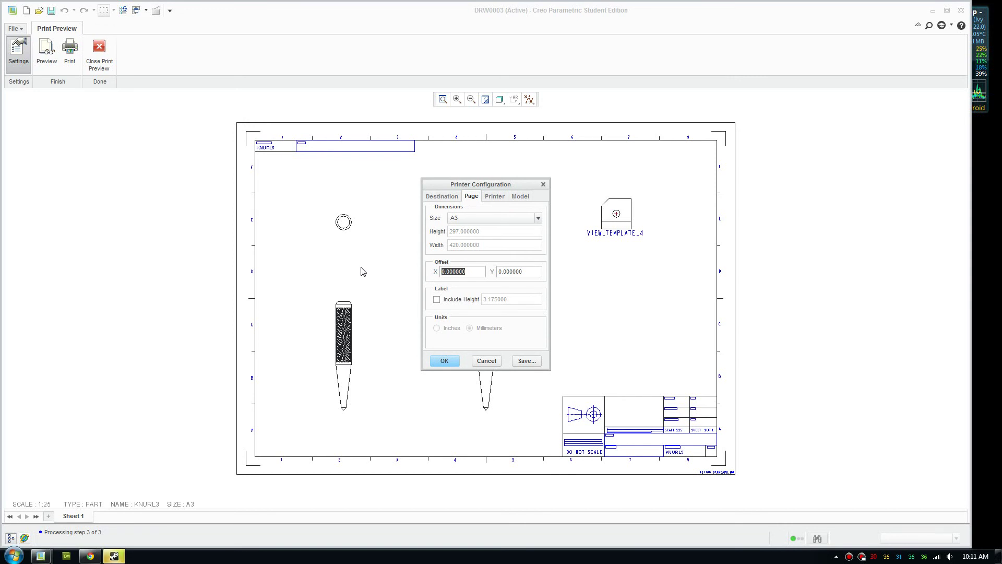
text(6)
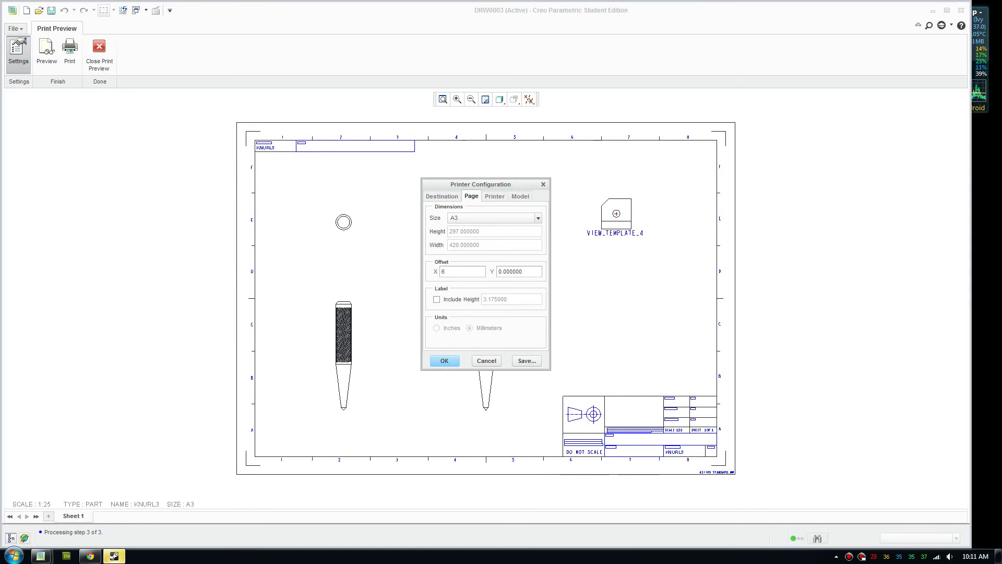
text(6)
click(444, 360)
Reprint DRW0003 to the Bullzip PDF Printer, overwriting the existing PDF file
click(69, 49)
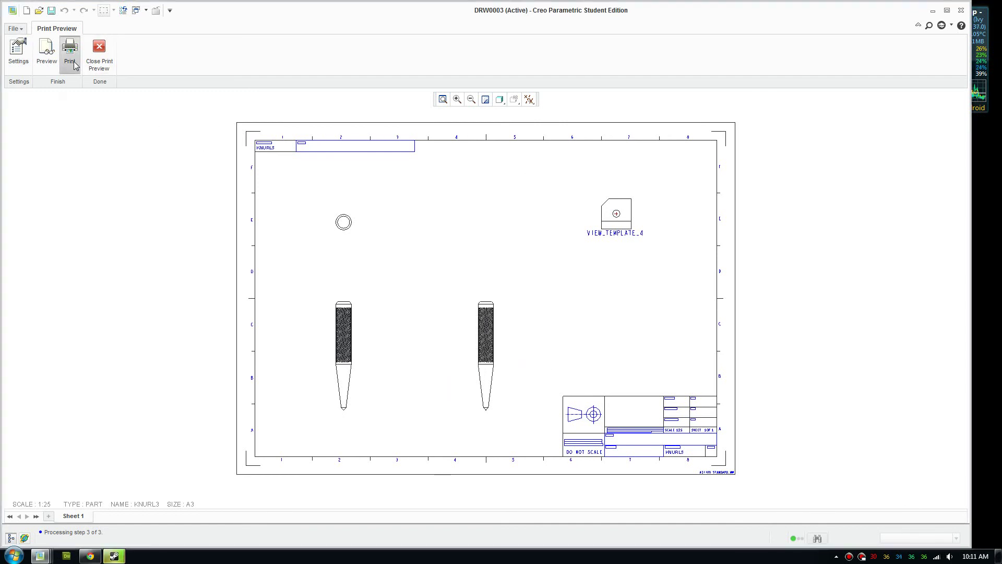
click(130, 61)
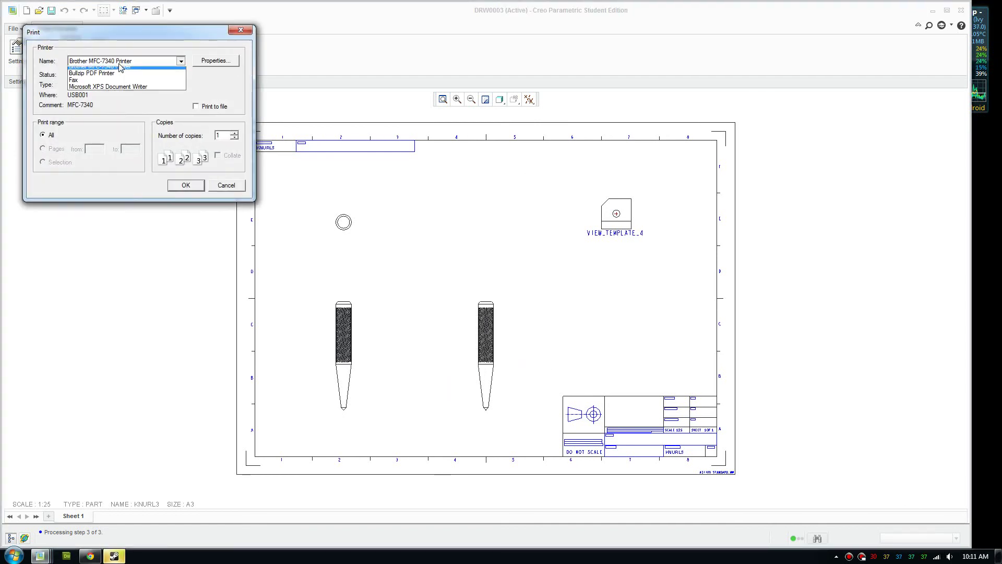
click(113, 77)
click(194, 185)
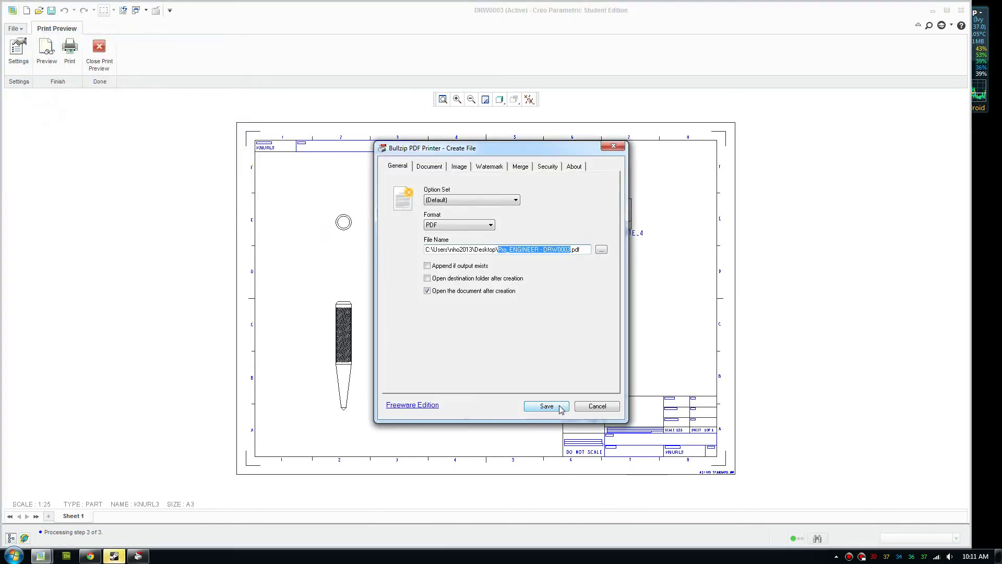
click(555, 407)
click(538, 325)
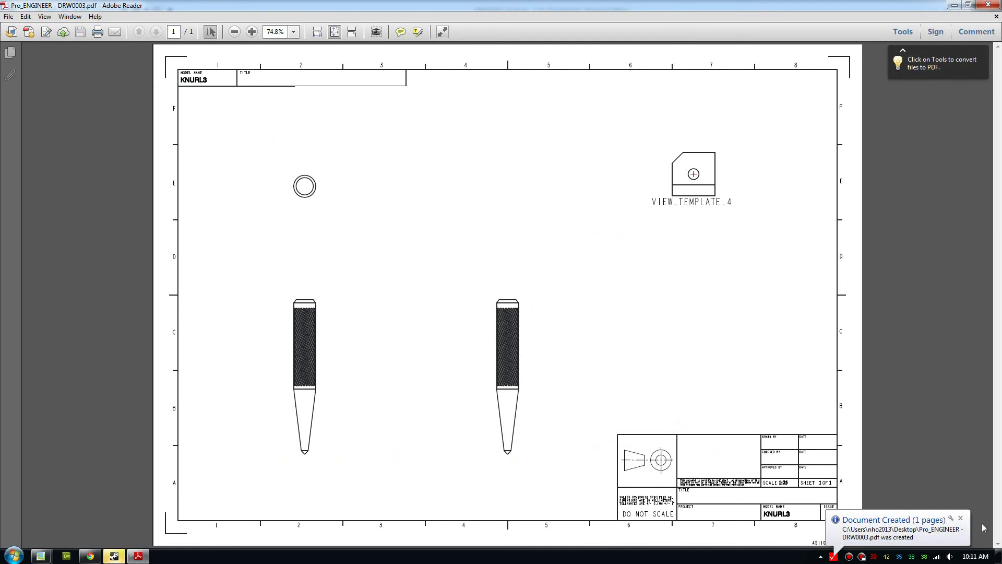
Close the Document Created notice to view the reprinted KNURL3 A3 PDF with its full border
click(961, 520)
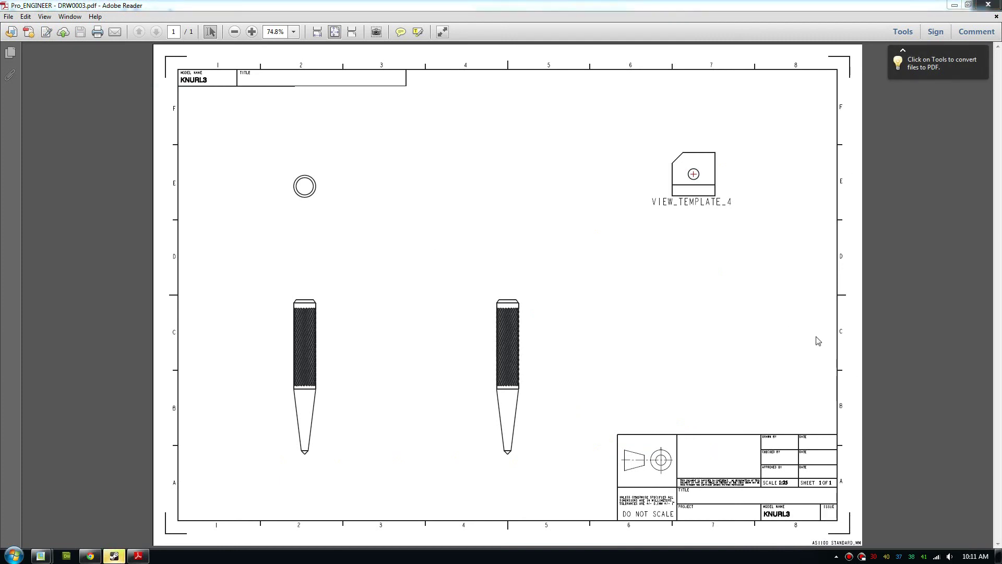